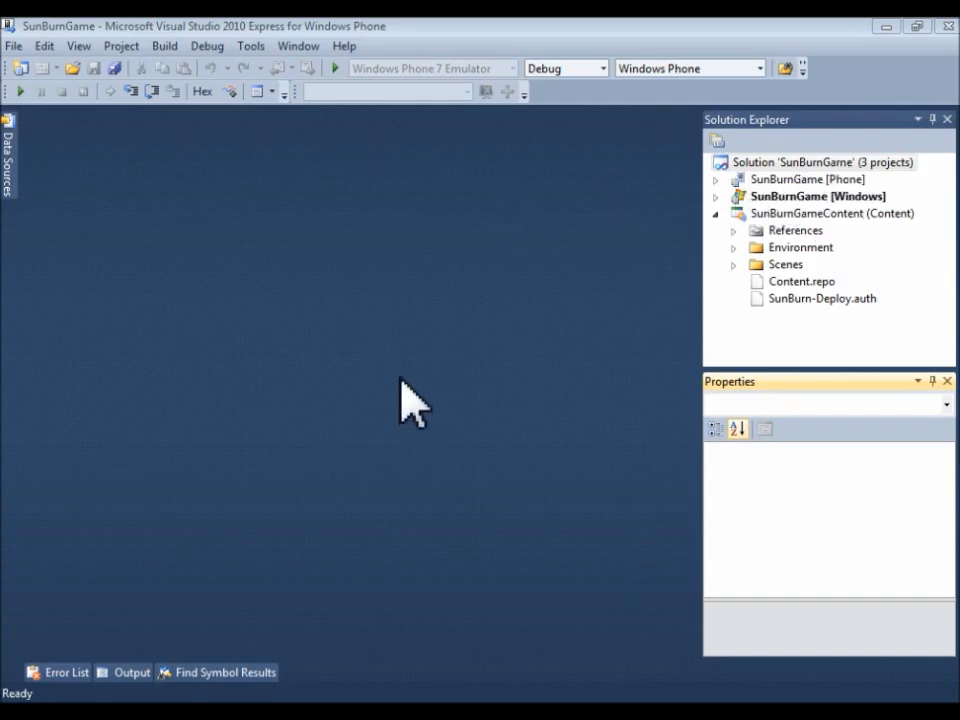
# Step: Run the SunBurnGame project and open the SunBurn editor from the running game
pyautogui.click(335, 68)
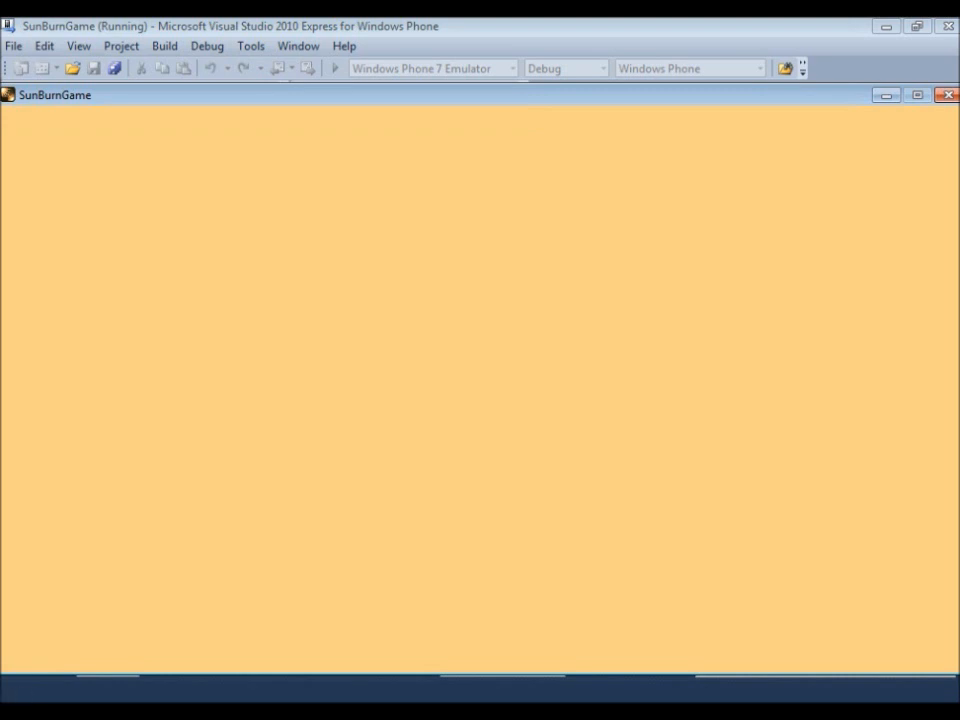
pyautogui.press('F11')
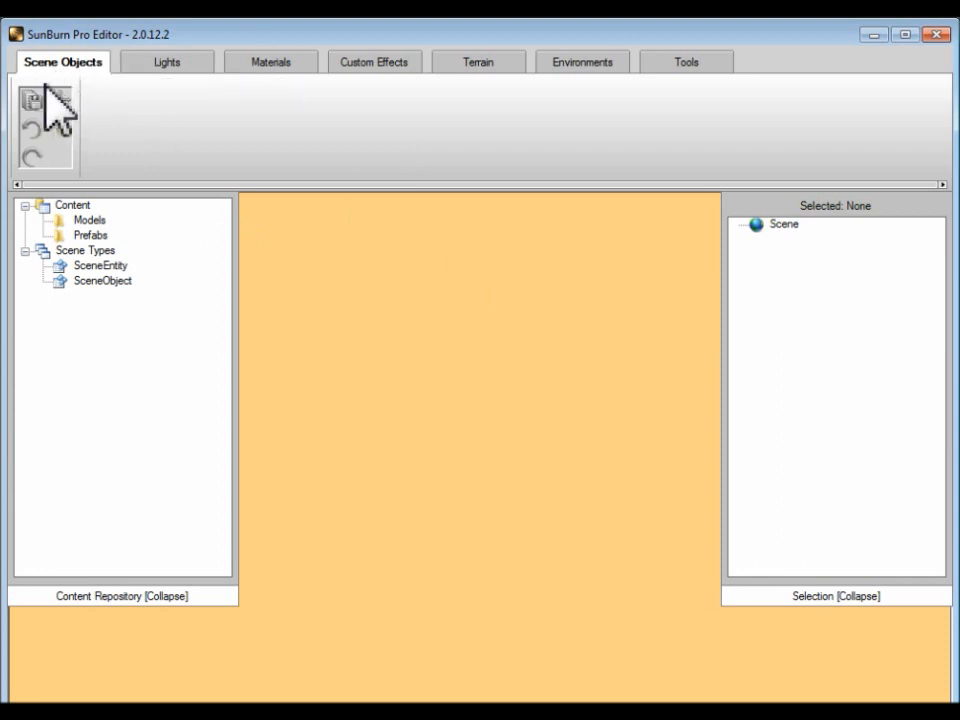
# Step: Examine the settings of the Ambient Lighting and Sun lights in the scene's Windmill group
pyautogui.click(166, 63)
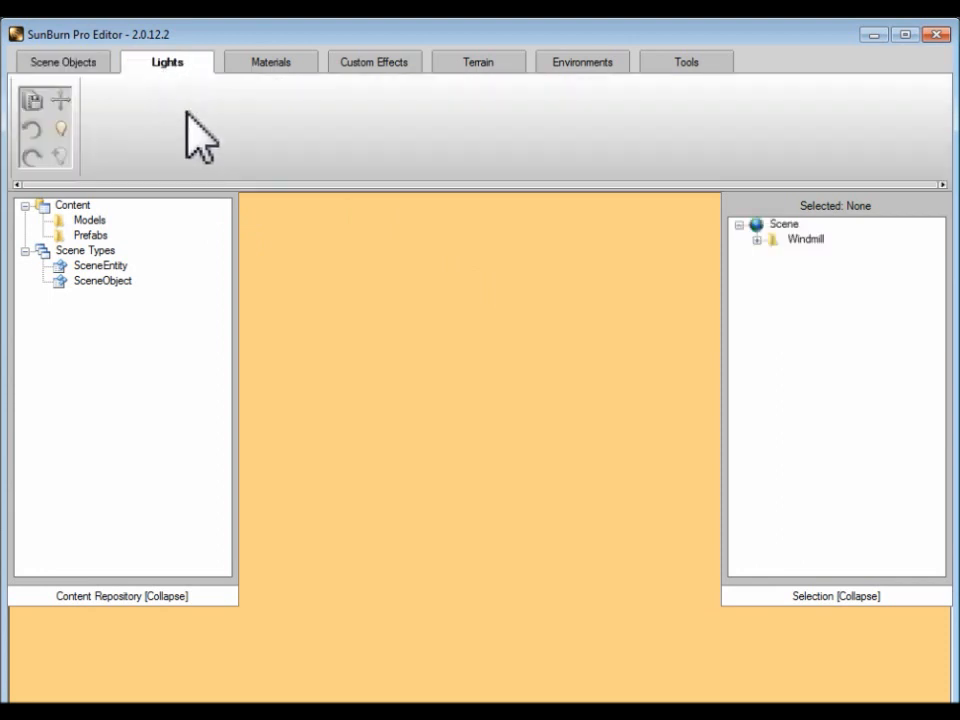
pyautogui.click(758, 240)
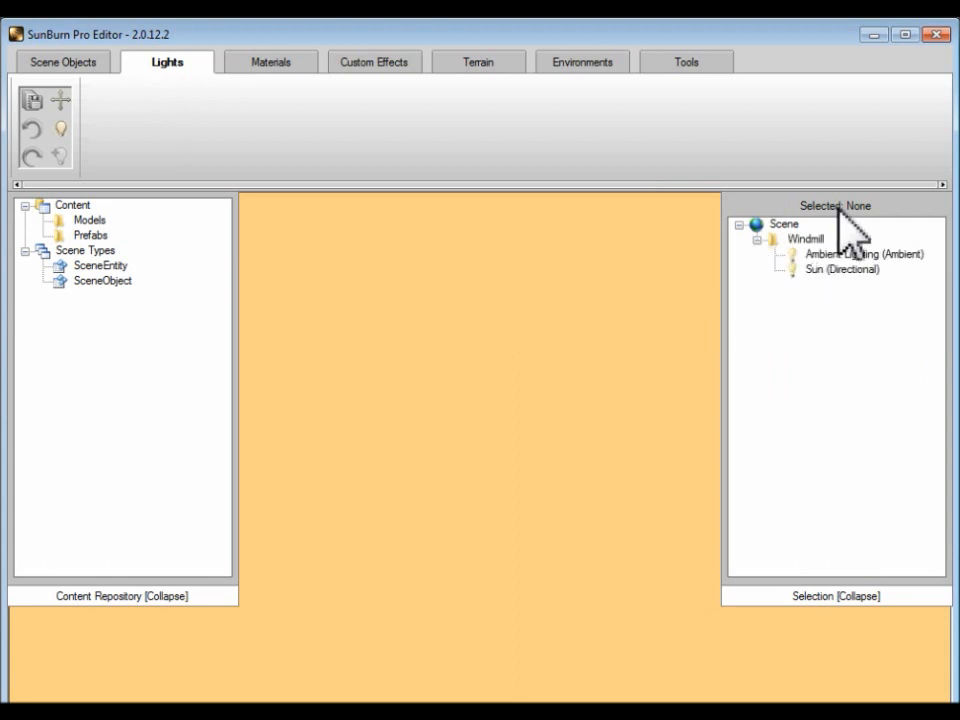
pyautogui.click(869, 254)
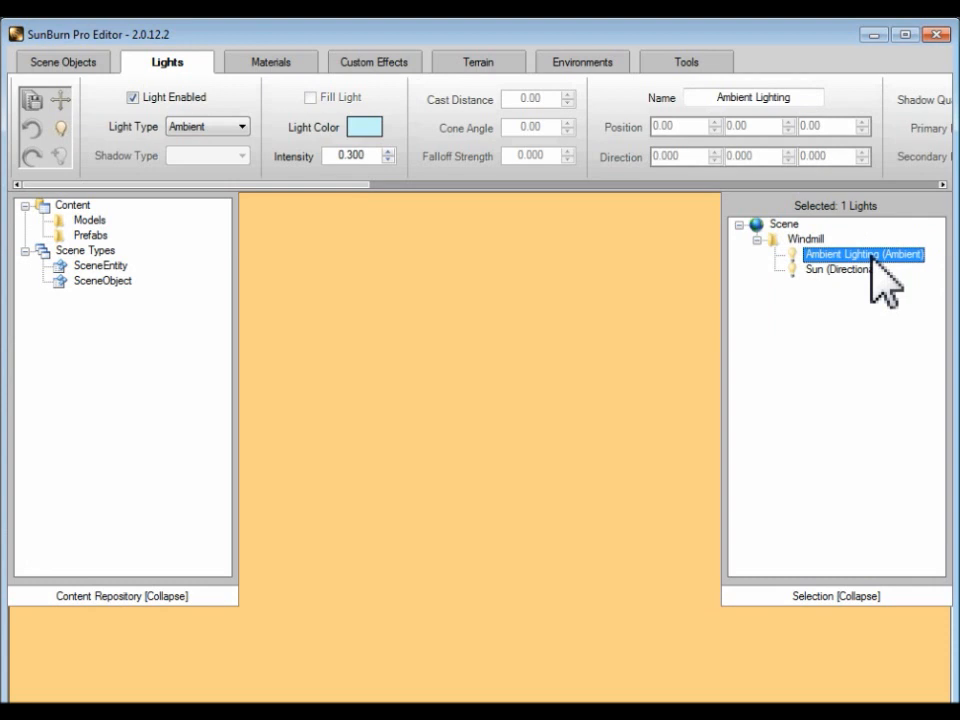
pyautogui.click(870, 270)
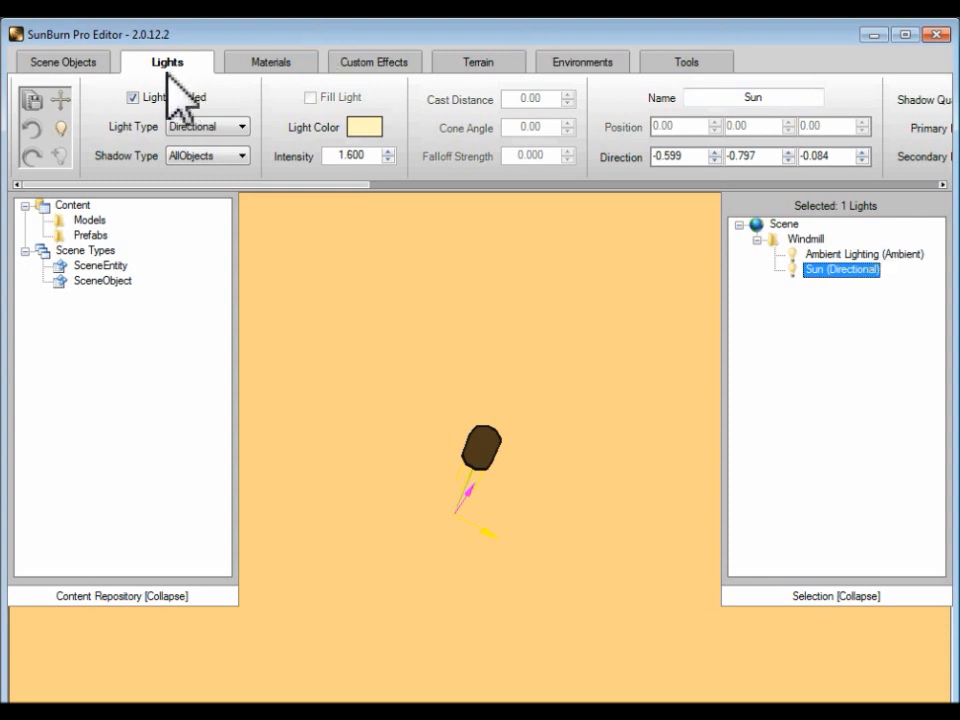
# Step: Import the Scene model file from the project's Models folder into the content repository's models
pyautogui.click(89, 64)
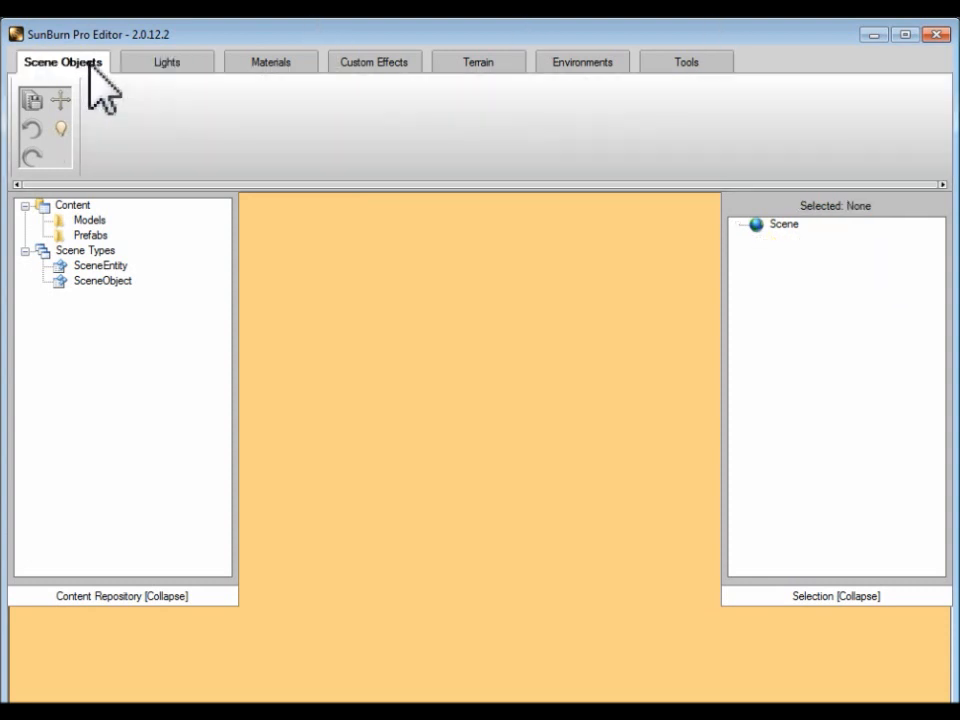
pyautogui.rightClick(81, 220)
pyautogui.click(87, 231)
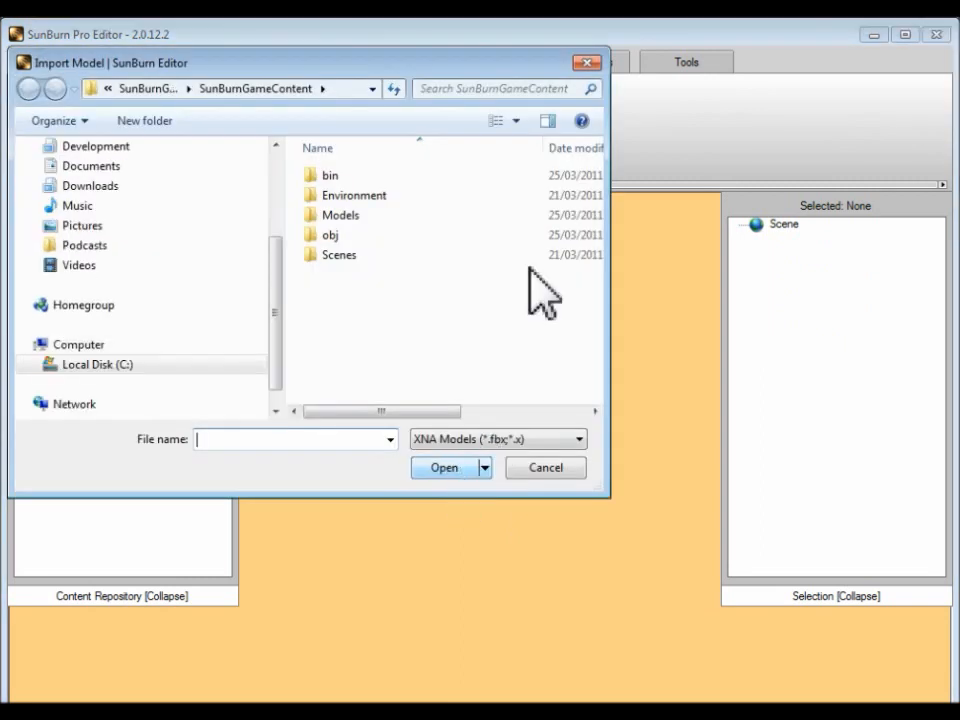
pyautogui.doubleClick(360, 218)
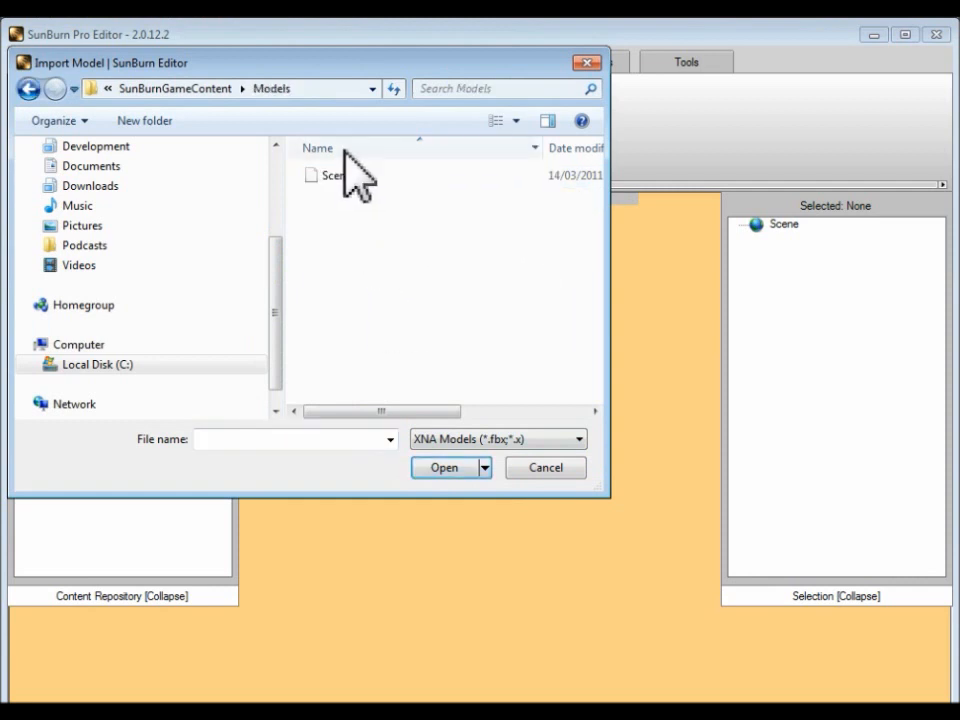
pyautogui.doubleClick(348, 177)
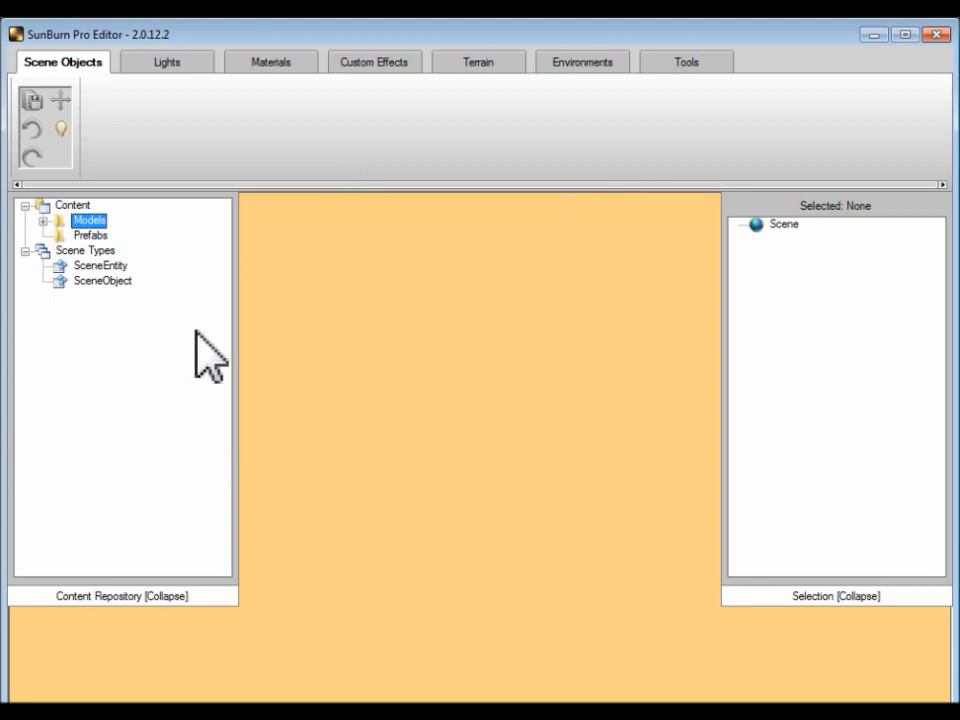
# Step: Add the whole imported Scene.fbx model with its Cube, Cube_001 and Plane meshes to the scene
pyautogui.click(42, 220)
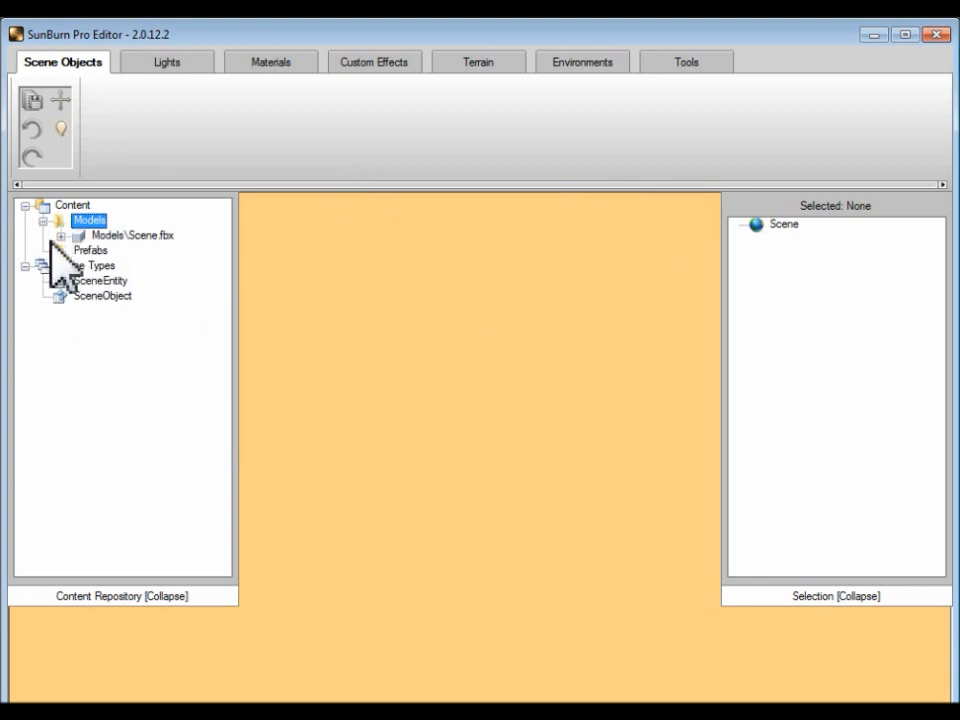
pyautogui.click(120, 236)
pyautogui.click(61, 236)
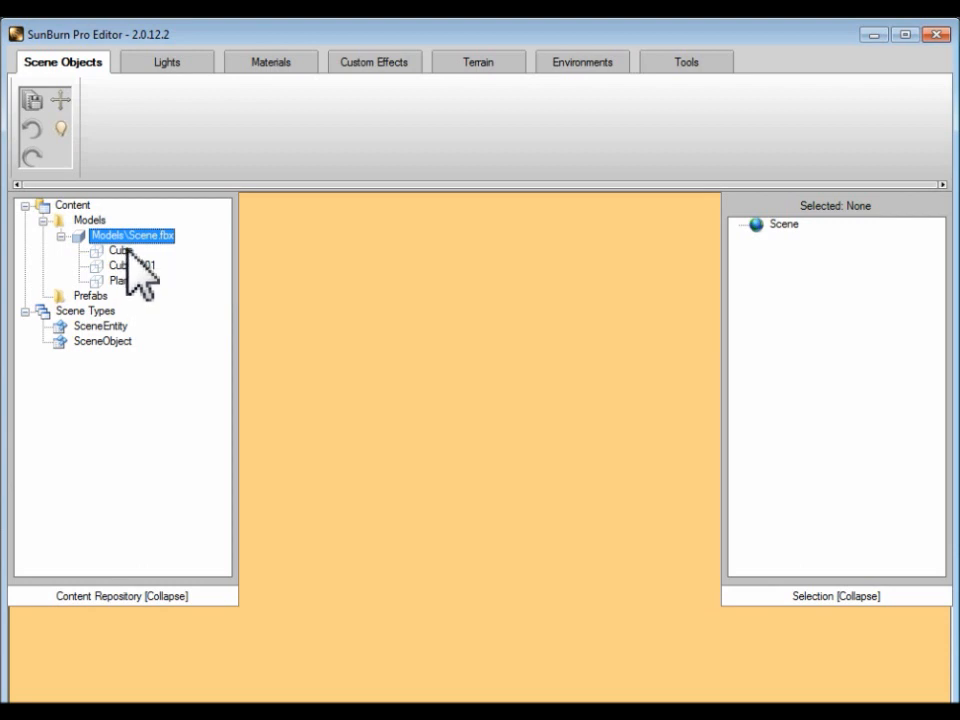
pyautogui.moveTo(124, 238); pyautogui.dragTo(795, 224)
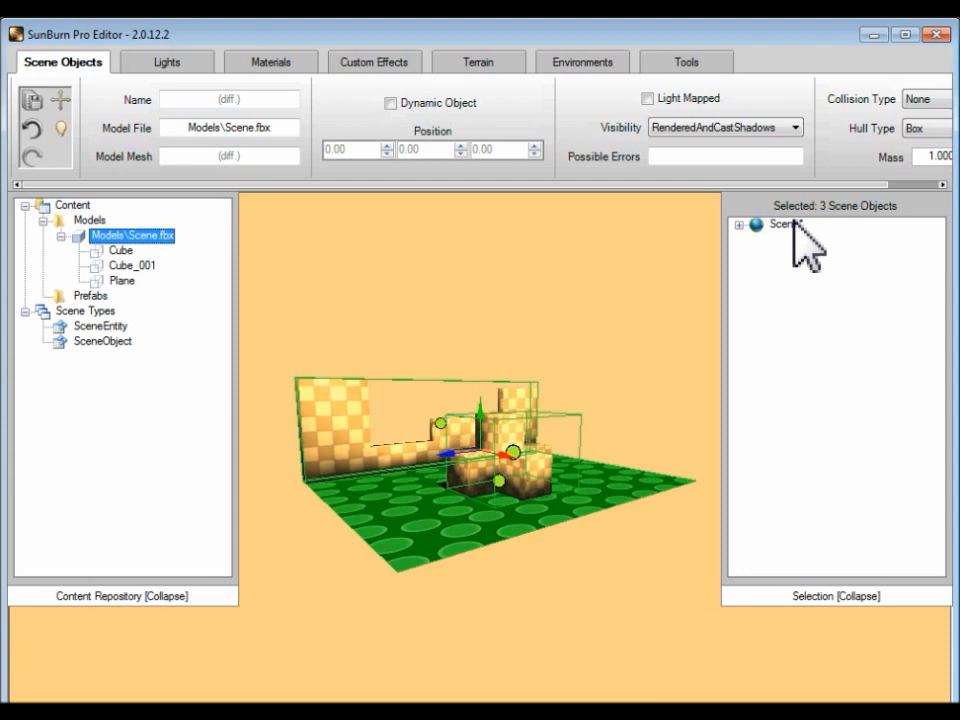
pyautogui.click(739, 225)
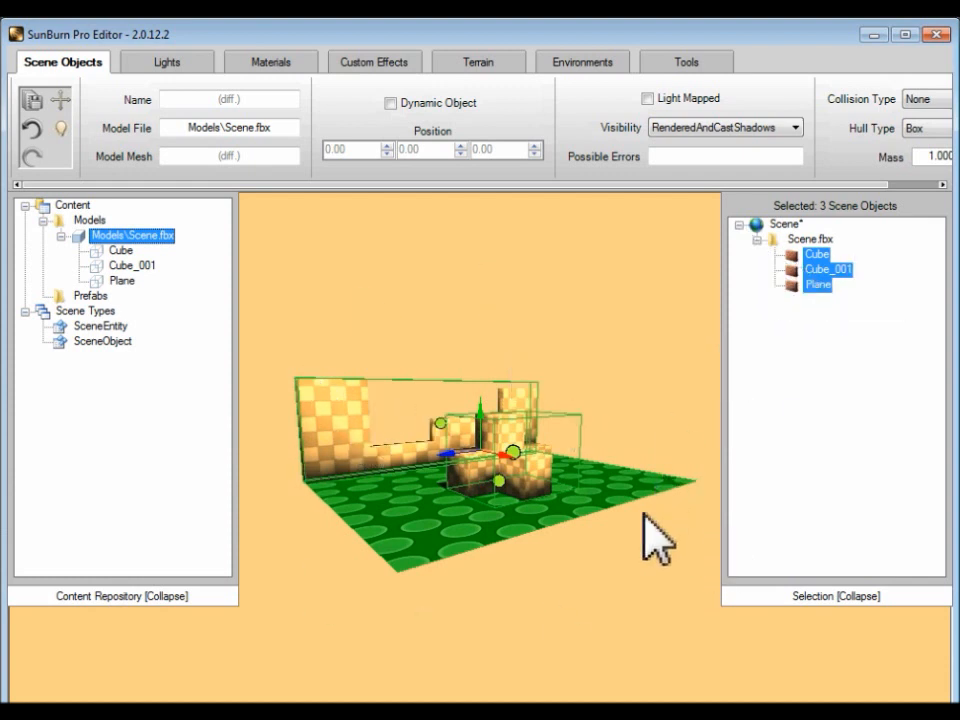
# Step: Rotate the Sun light in the viewport to a direction of about -0.708, -0.706, 0.024
pyautogui.click(159, 72)
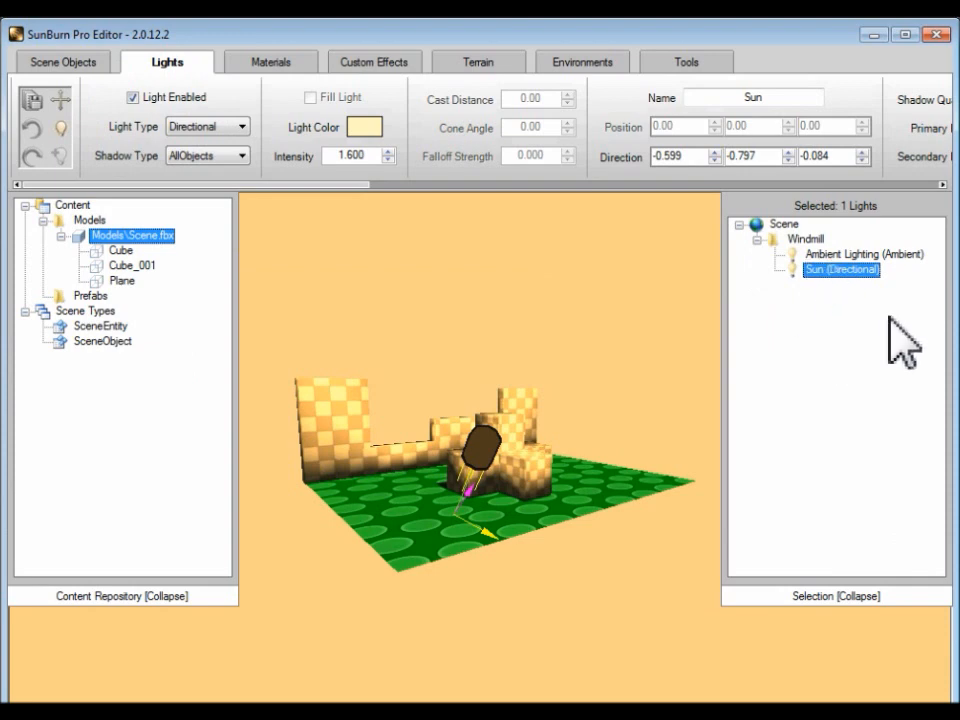
pyautogui.moveTo(513, 549); pyautogui.dragTo(482, 524)
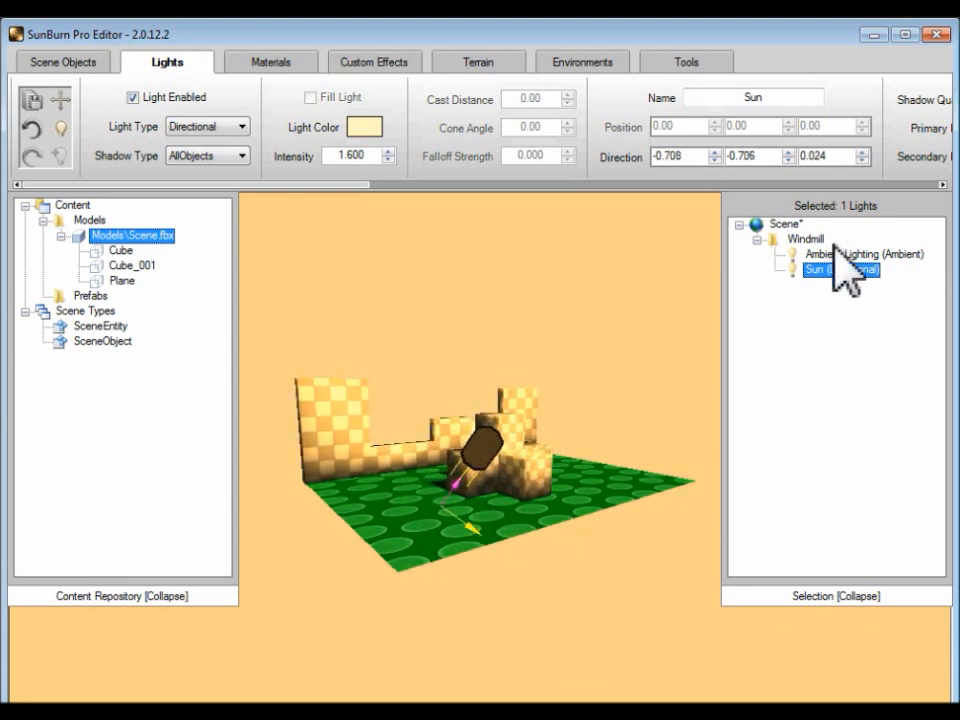
# Step: Add a new light group to the scene and create a point light inside it
pyautogui.rightClick(786, 226)
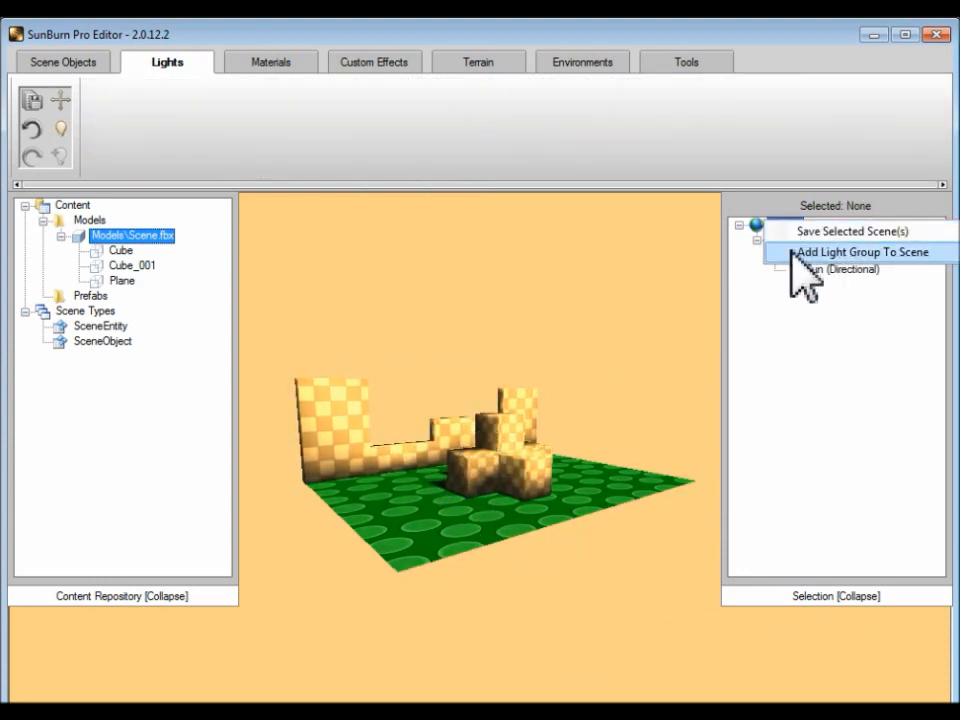
pyautogui.click(792, 251)
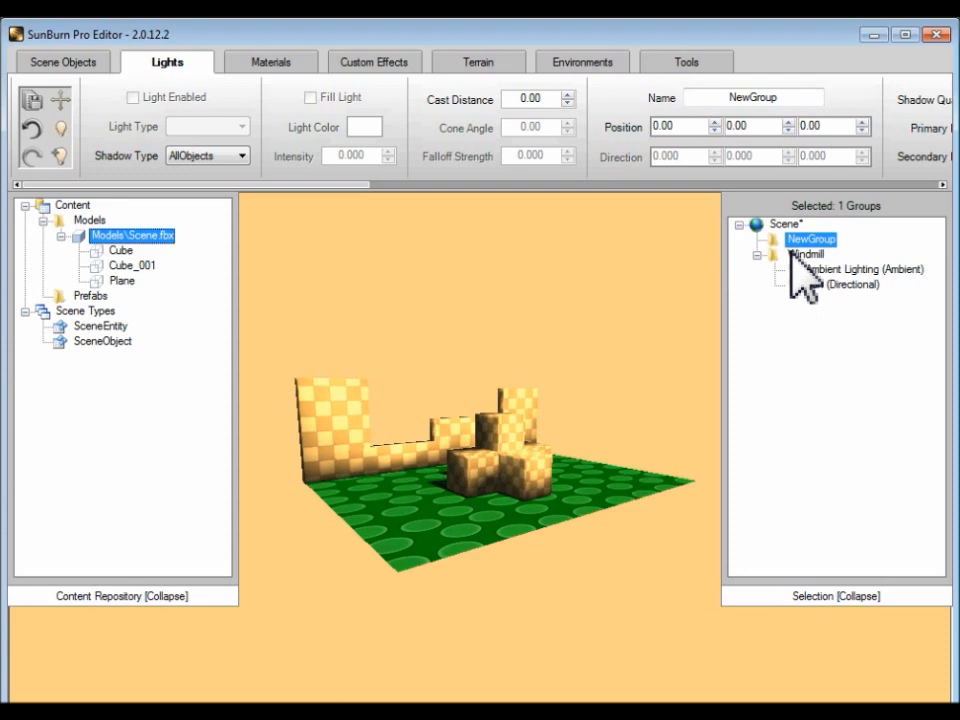
pyautogui.rightClick(797, 242)
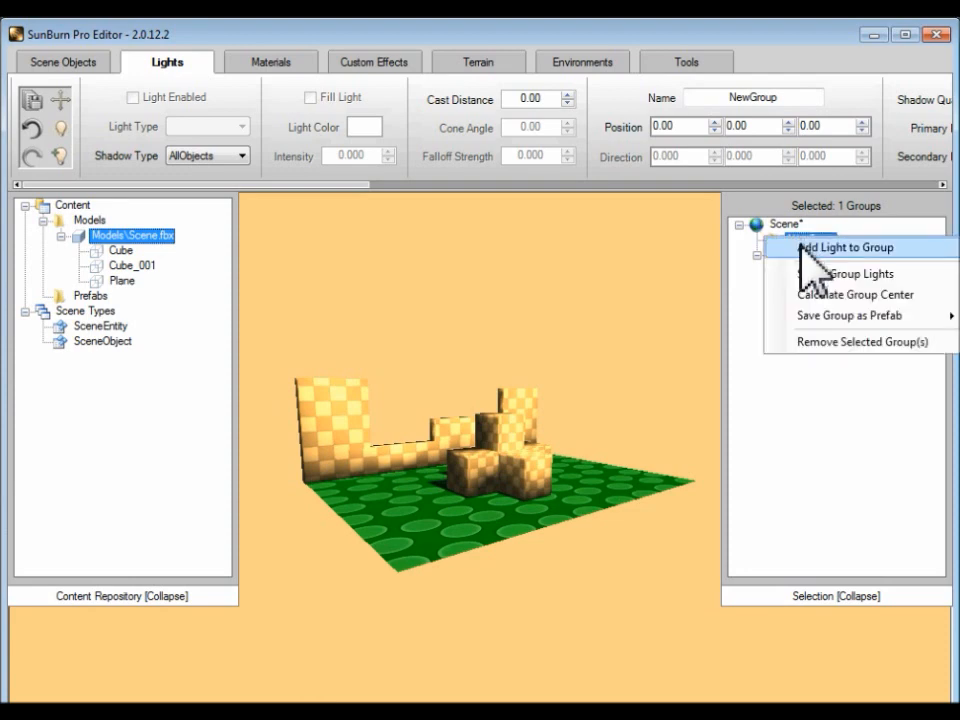
pyautogui.click(820, 247)
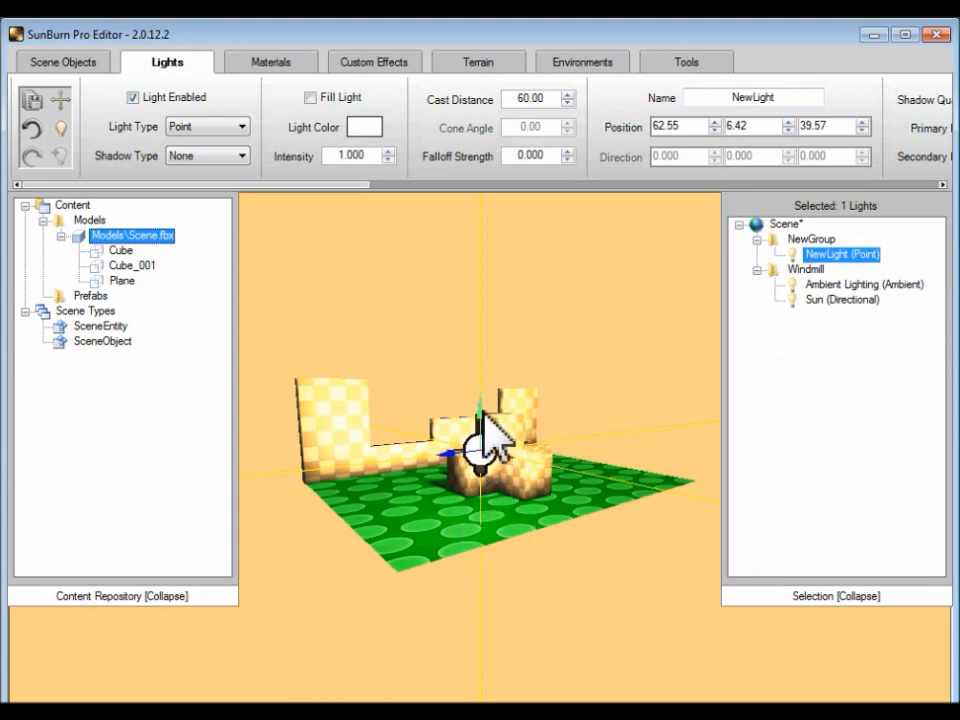
# Step: Move the new point light down beside the cubes, to about 57.71, 1.07, 33.99, and set its cast distance to 10
pyautogui.moveTo(485, 442); pyautogui.dragTo(487, 452)
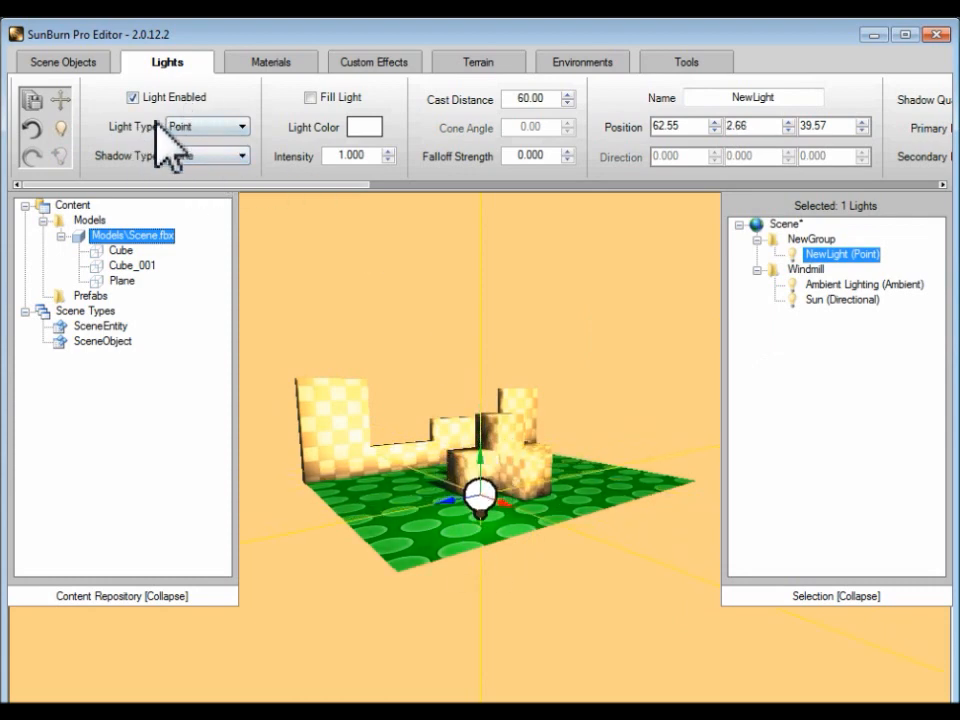
pyautogui.moveTo(507, 500)
pyautogui.mouseDown()
pyautogui.moveTo(482, 478)
pyautogui.moveTo(398, 490)
pyautogui.moveTo(463, 477)
pyautogui.moveTo(500, 438)
pyautogui.moveTo(506, 521)
pyautogui.moveTo(472, 510)
pyautogui.moveTo(506, 493)
pyautogui.mouseUp()
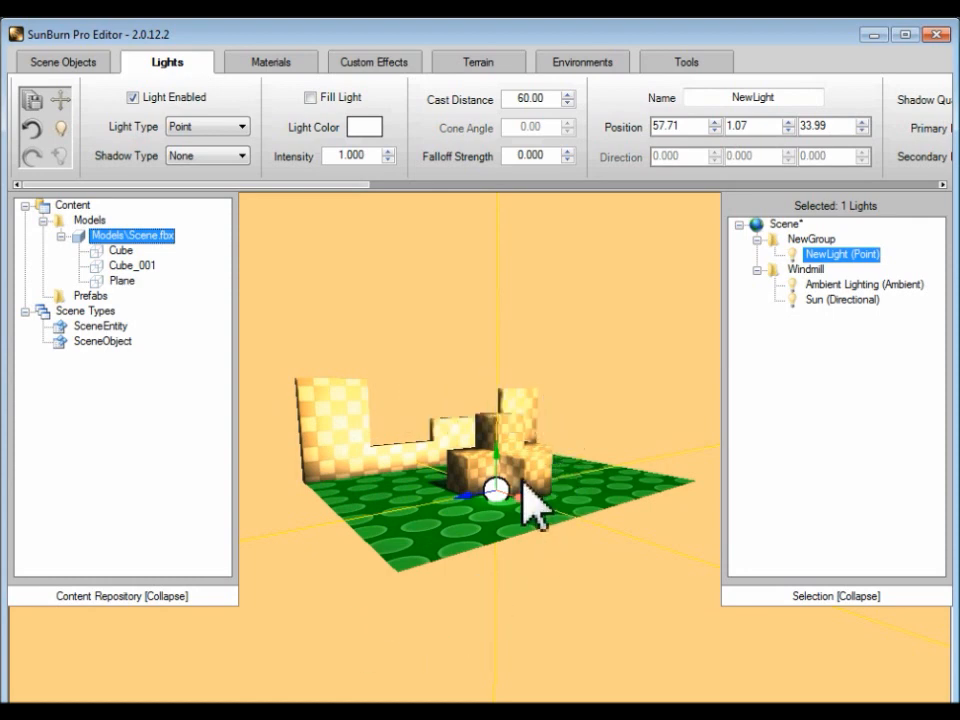
pyautogui.doubleClick(516, 99)
pyautogui.write('10')
pyautogui.press('Return')
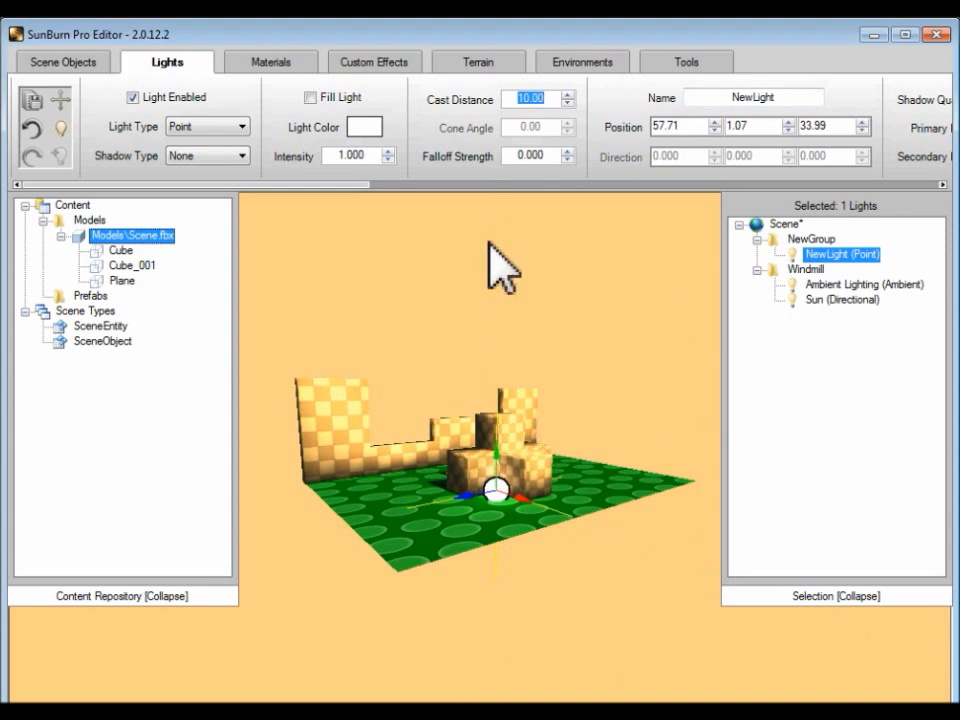
# Step: Change the point light's color to yellow with RGB values 243, 247, 8
pyautogui.click(364, 128)
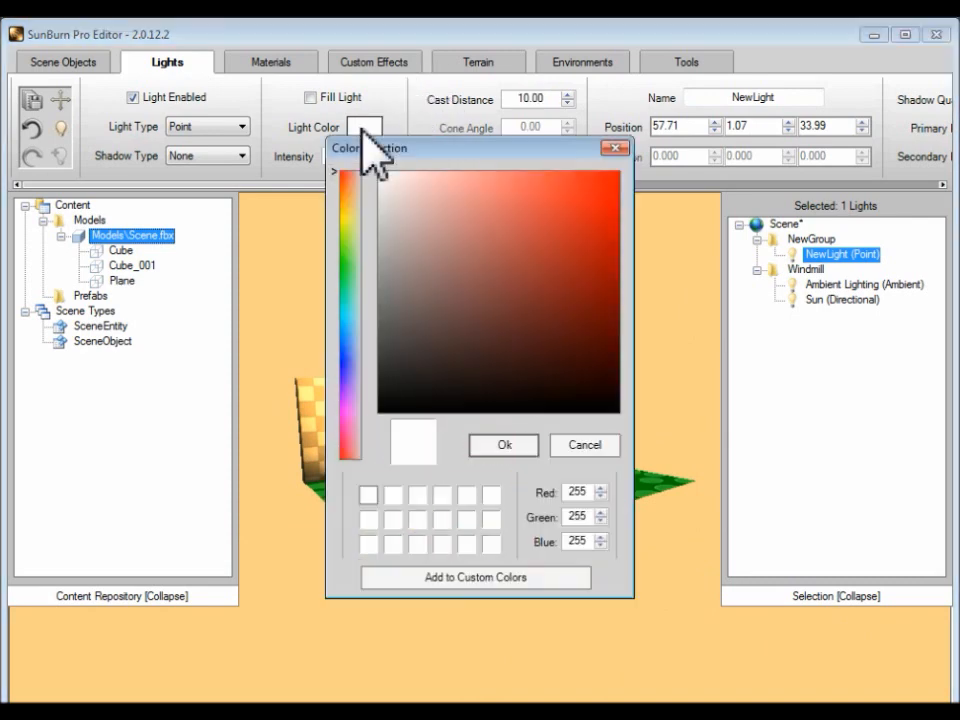
pyautogui.click(348, 220)
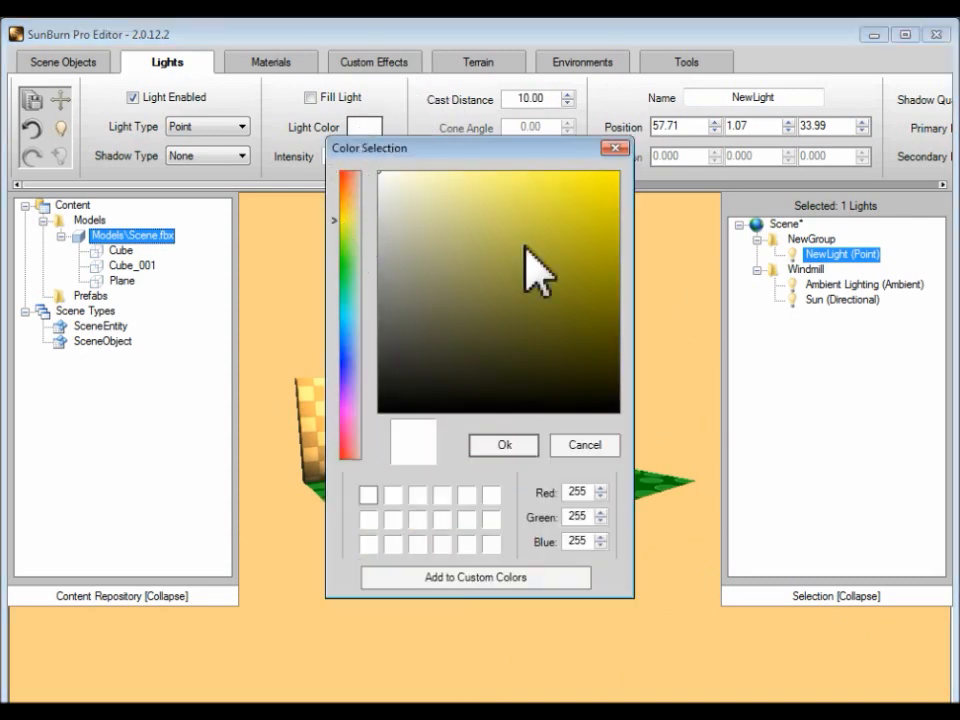
pyautogui.click(612, 179)
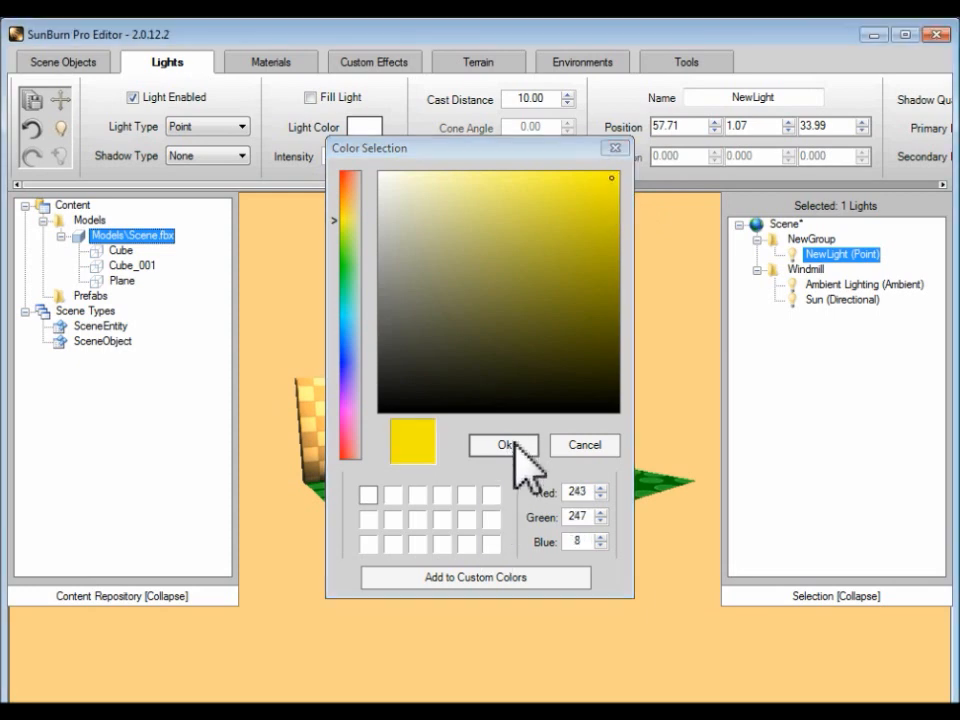
pyautogui.click(514, 440)
# Step: Set the yellow point light's intensity to 1.5 after trying a value of 5
pyautogui.moveTo(338, 157); pyautogui.dragTo(420, 160)
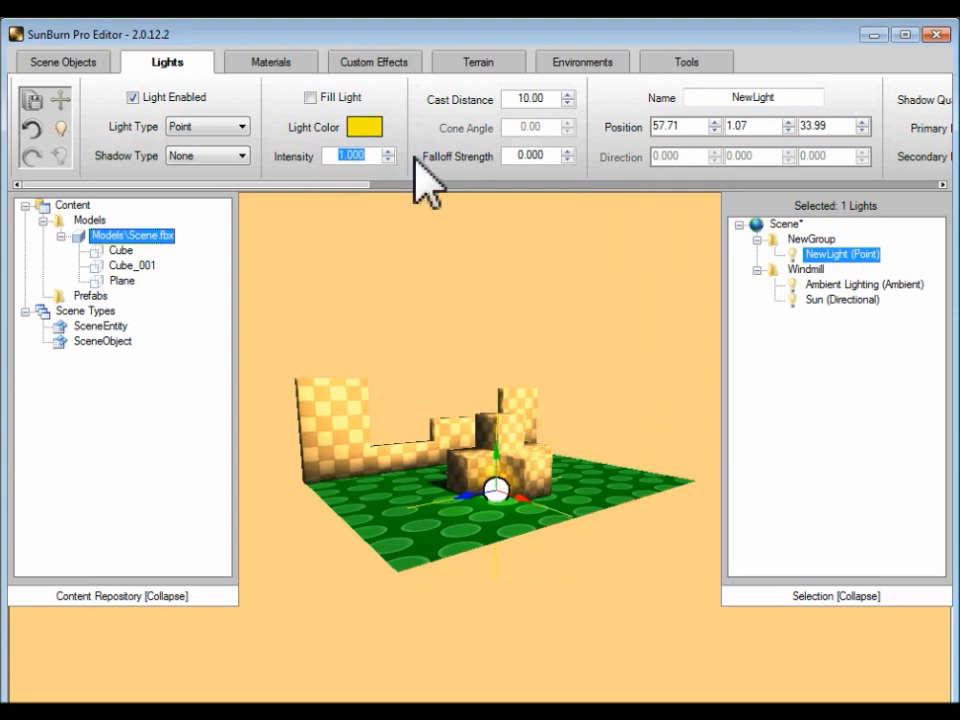
pyautogui.write('5')
pyautogui.press('Return')
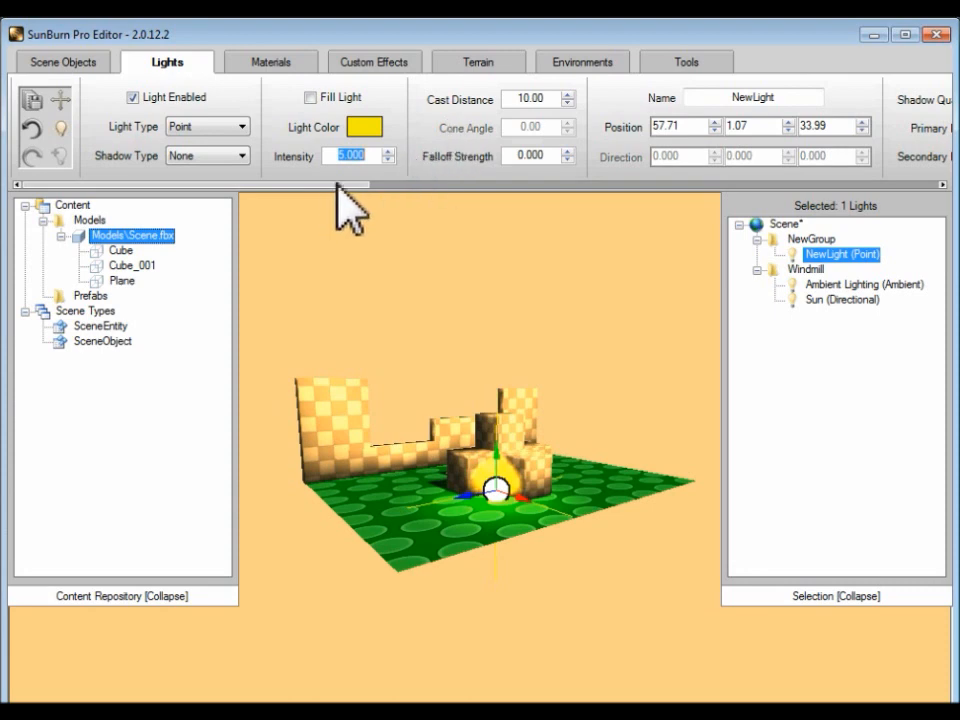
pyautogui.write('1.5')
pyautogui.press('Return')
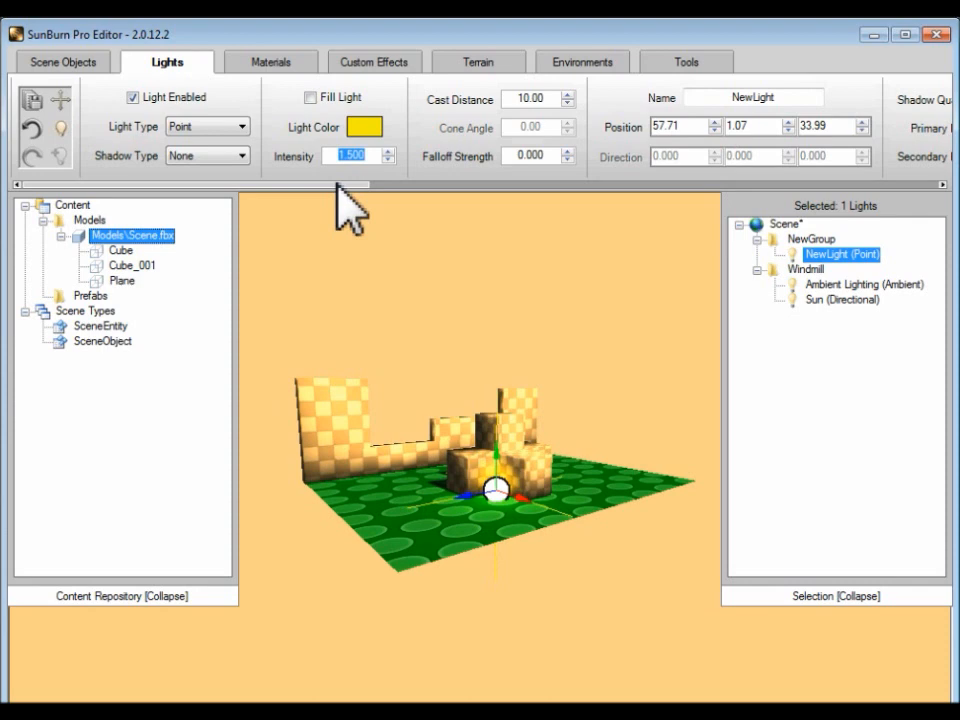
# Step: Add a second point light to the new group and place it beside the cubes at about 60.12, 1.91, 24.87
pyautogui.moveTo(646, 521); pyautogui.dragTo(595, 536, button='right')
pyautogui.press('d')
pyautogui.press('d')
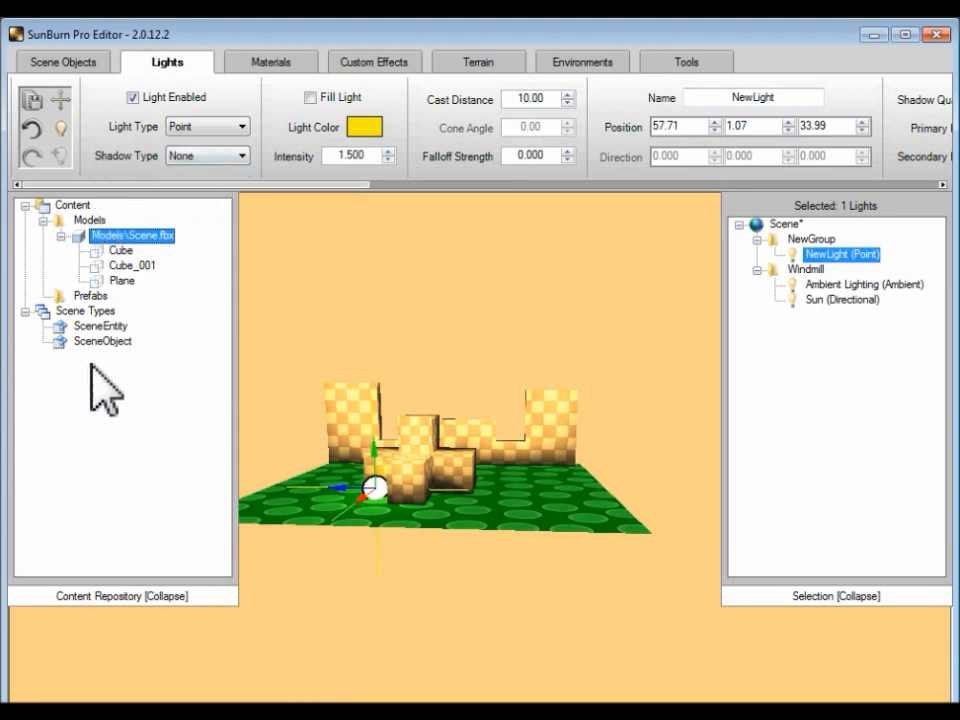
pyautogui.rightClick(805, 240)
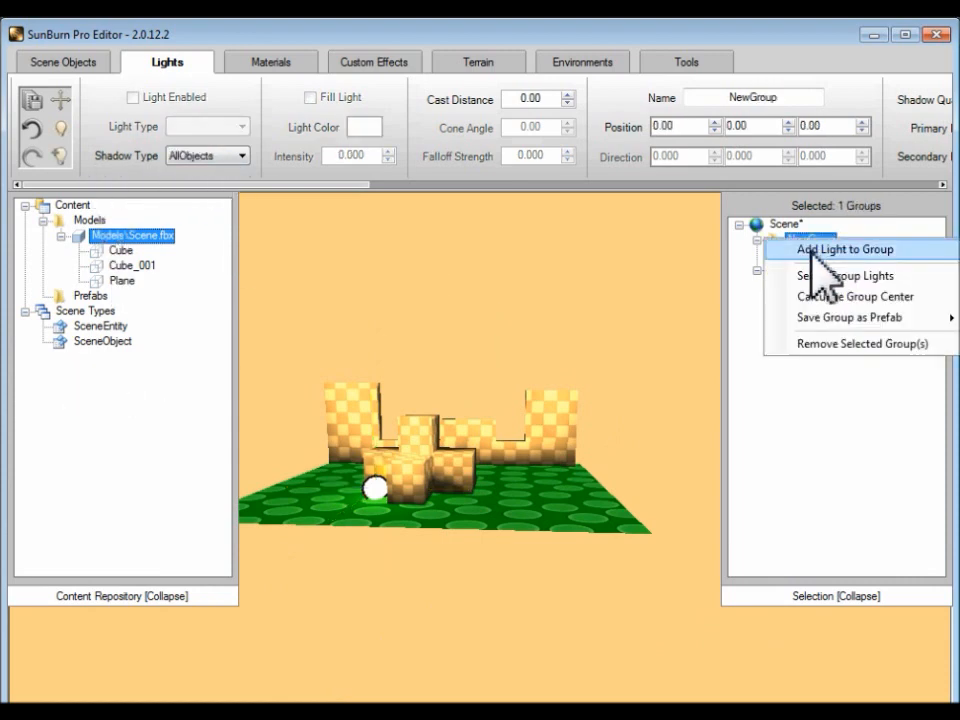
pyautogui.click(812, 248)
pyautogui.moveTo(470, 430); pyautogui.dragTo(459, 408)
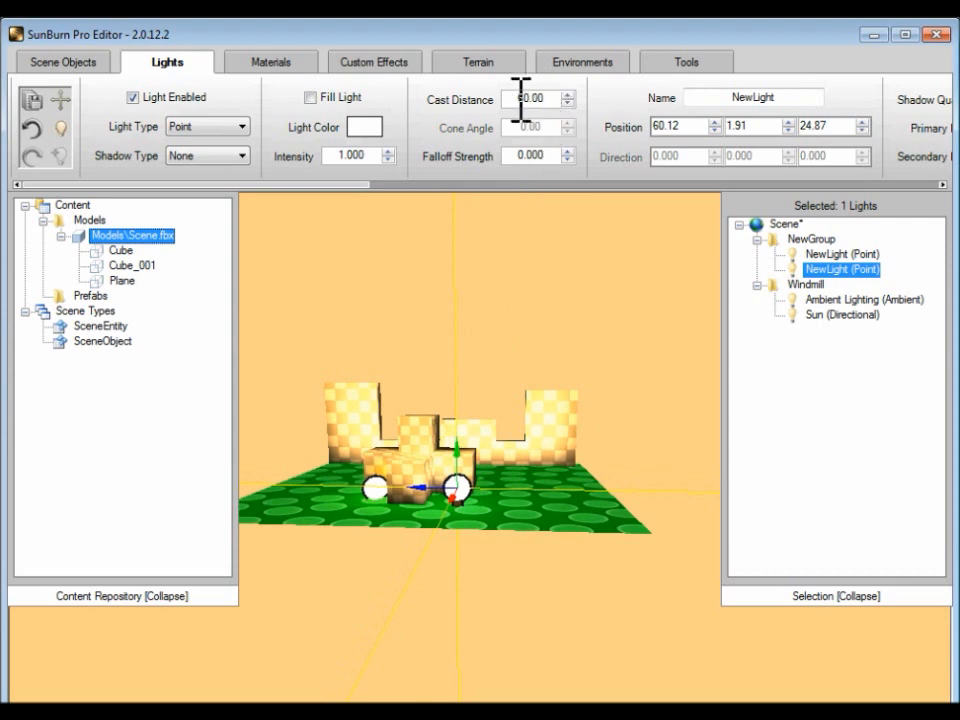
# Step: Set the second point light's cast distance to 10 and its color to yellow with RGB values 245, 250, 3
pyautogui.write('10')
pyautogui.press('Return')
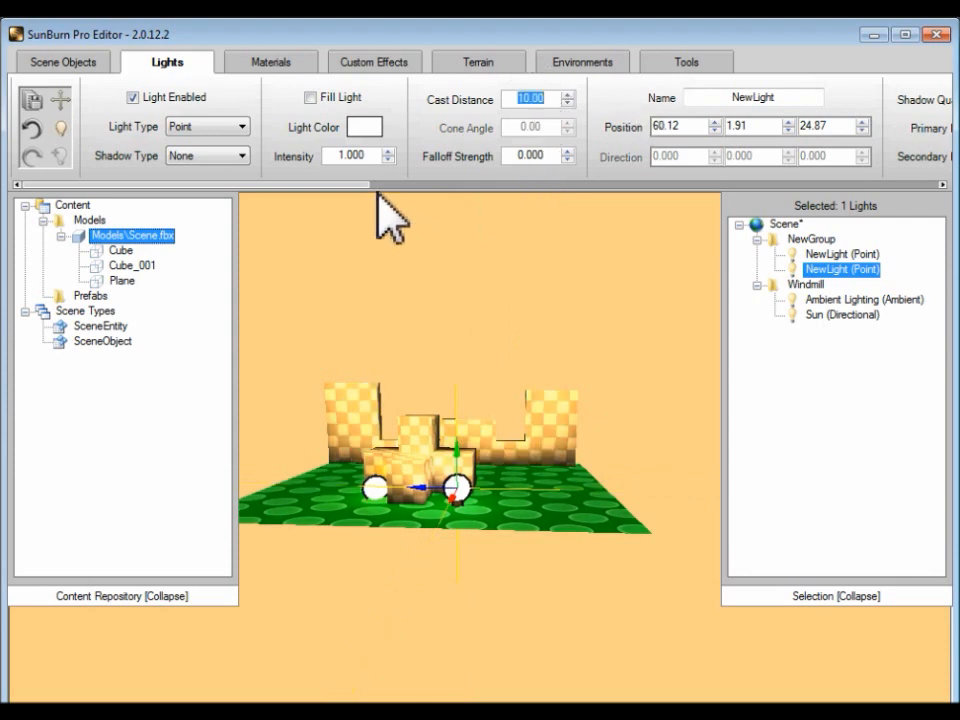
pyautogui.click(372, 131)
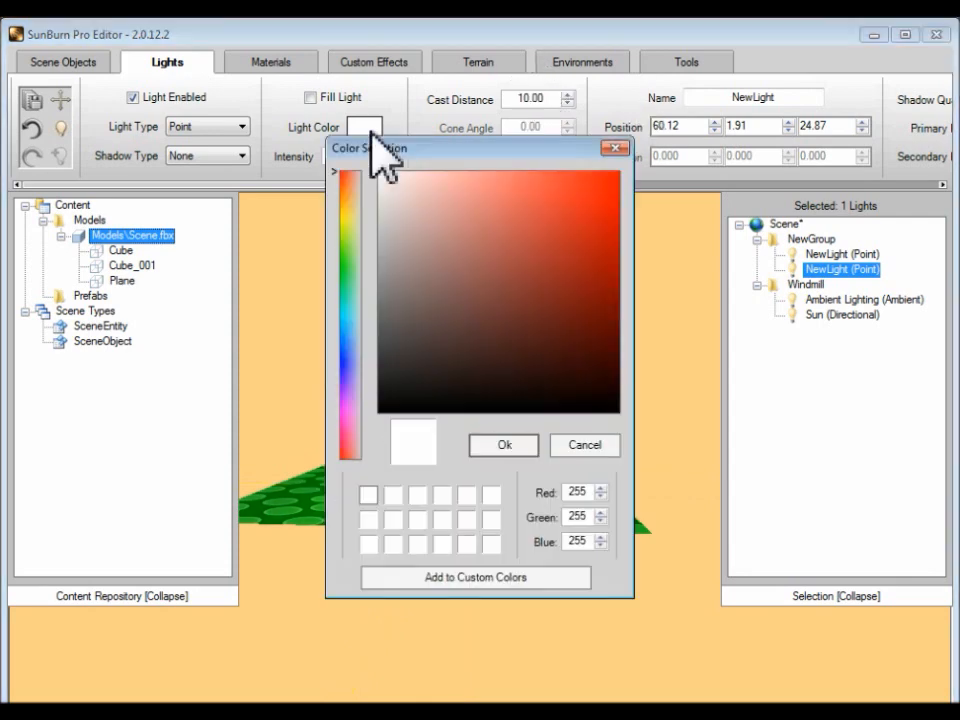
pyautogui.click(347, 221)
pyautogui.click(616, 177)
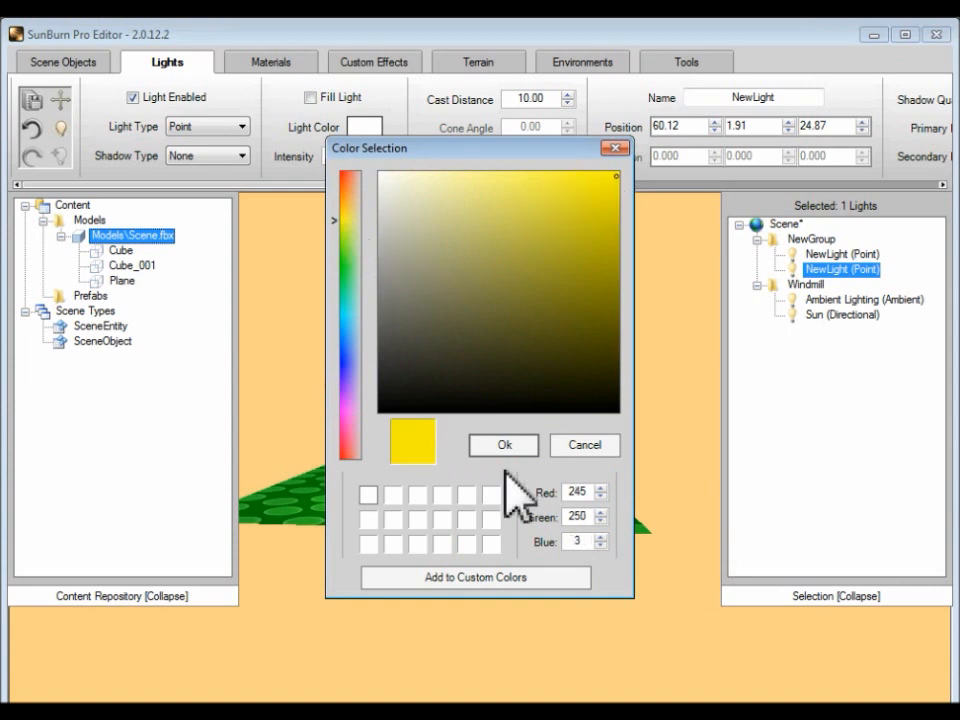
pyautogui.click(505, 446)
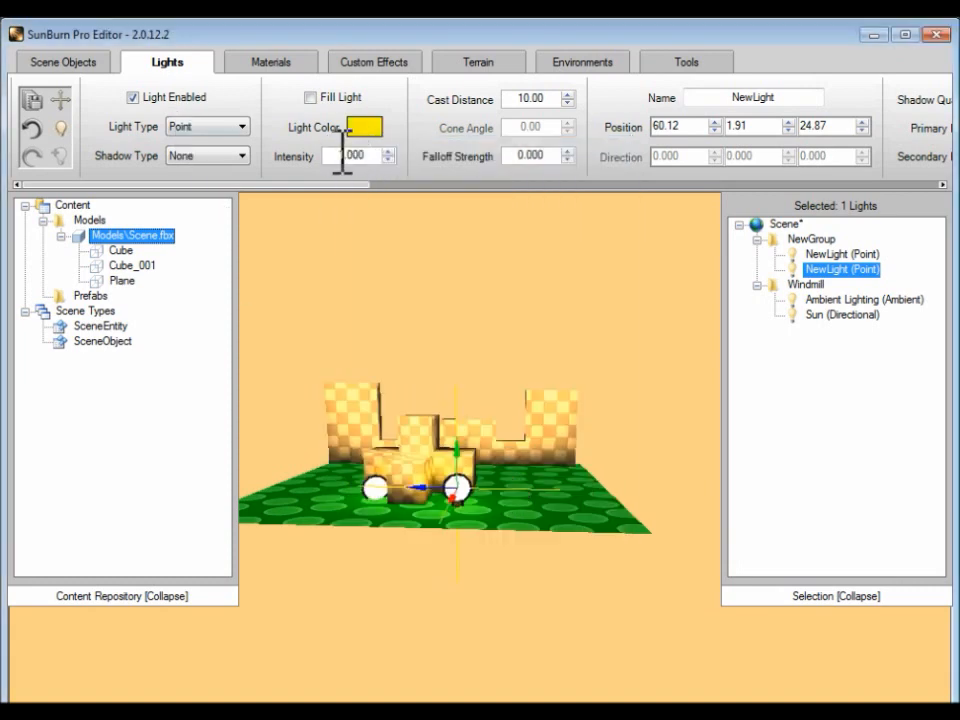
# Step: Set the second point light's intensity to 1.5
pyautogui.doubleClick(342, 155)
pyautogui.write('1.5')
pyautogui.moveTo(386, 510)
pyautogui.mouseDown(button='right')
pyautogui.moveTo(409, 521)
pyautogui.moveTo(385, 532)
pyautogui.mouseUp(button='right')
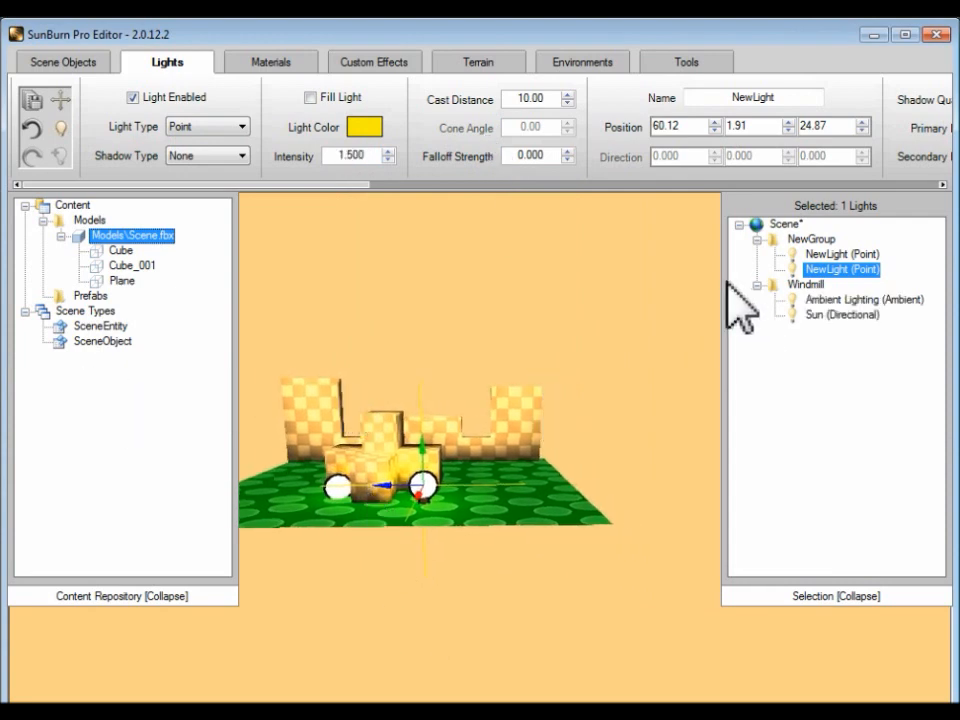
# Step: Add another light to NewGroup and change its type to Spot
pyautogui.click(810, 284)
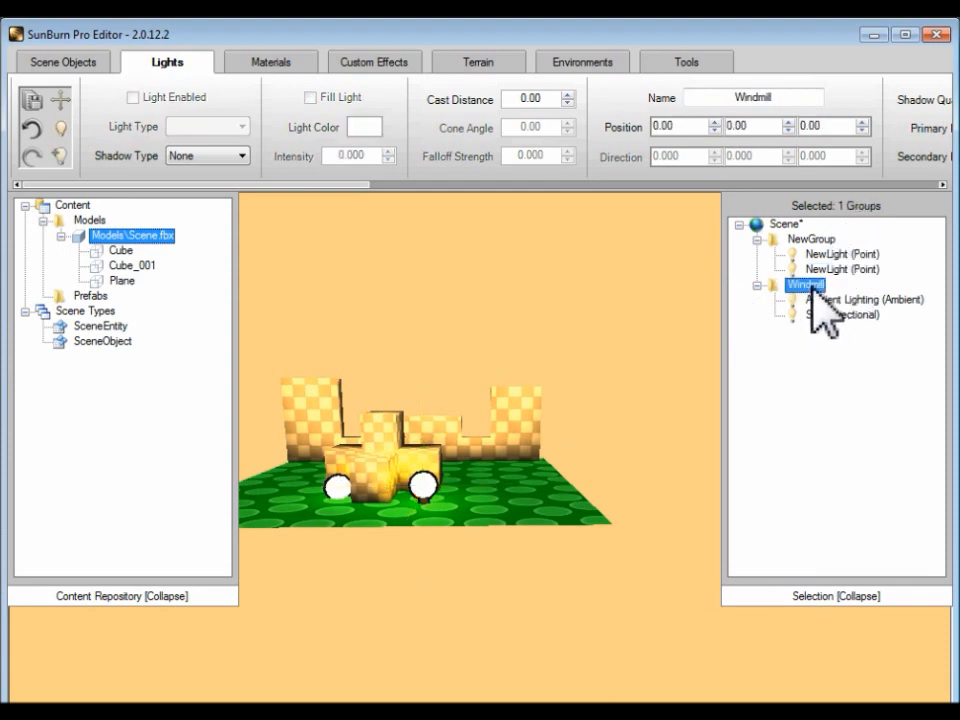
pyautogui.click(812, 243)
pyautogui.rightClick(807, 242)
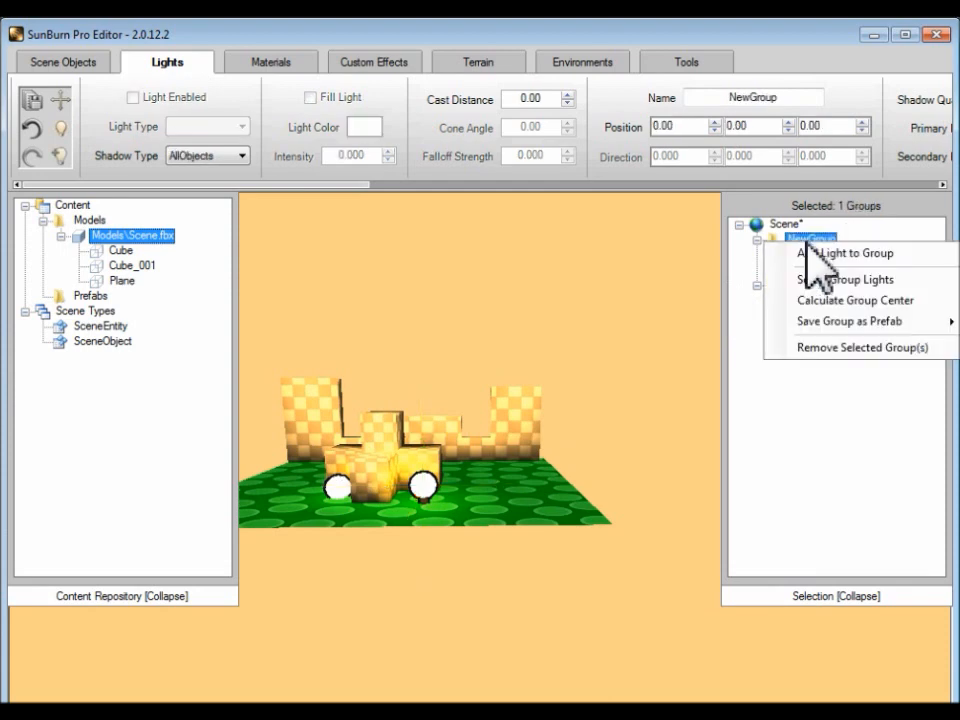
pyautogui.click(815, 253)
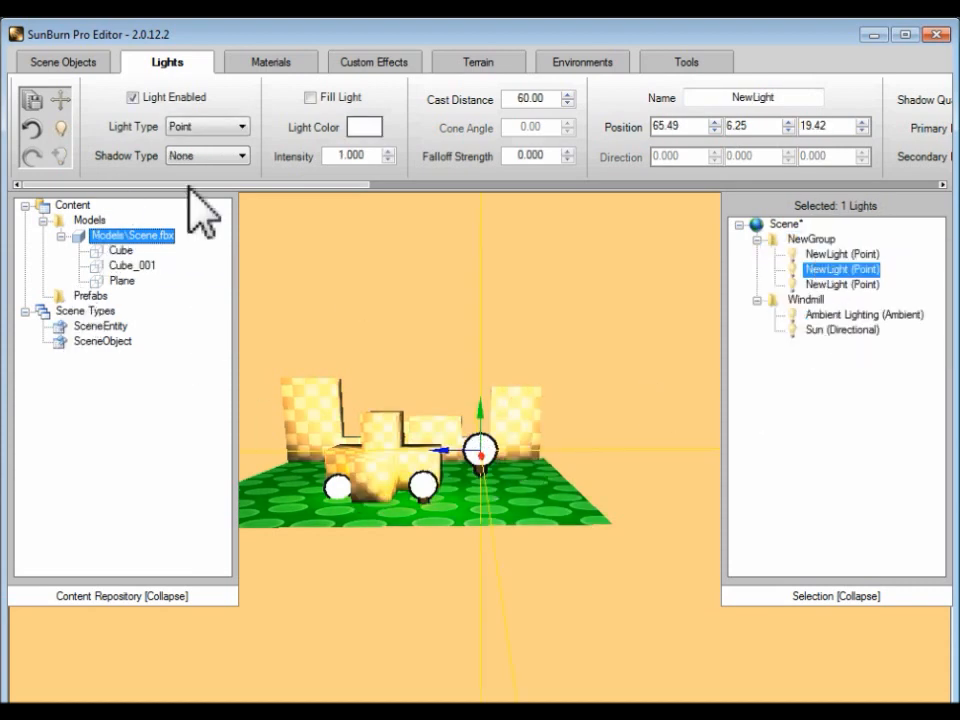
pyautogui.click(244, 128)
pyautogui.click(245, 126)
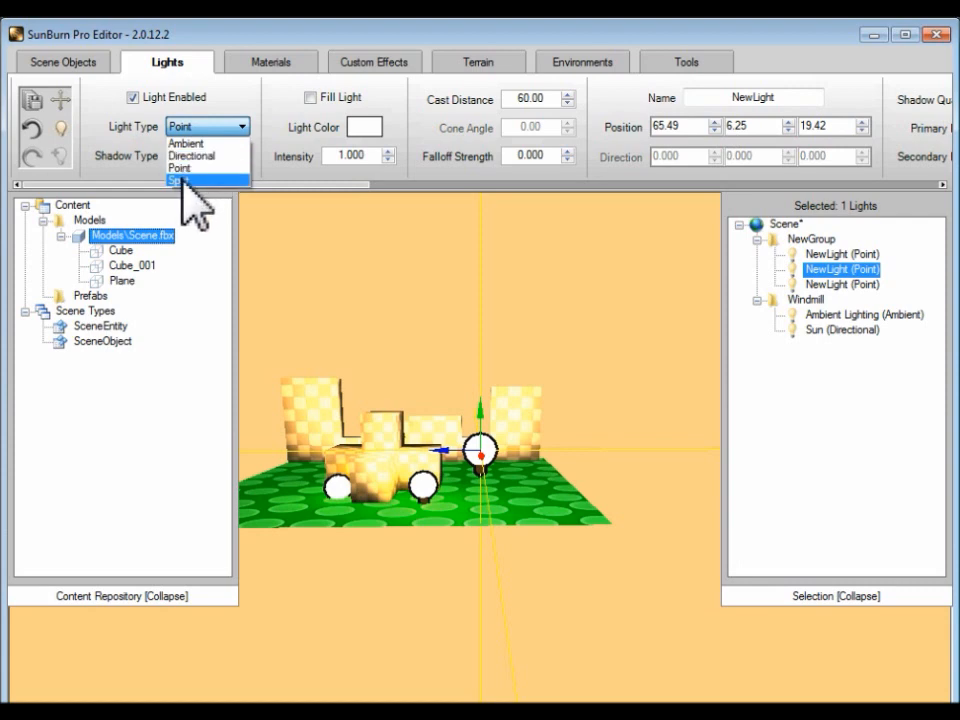
pyautogui.click(180, 180)
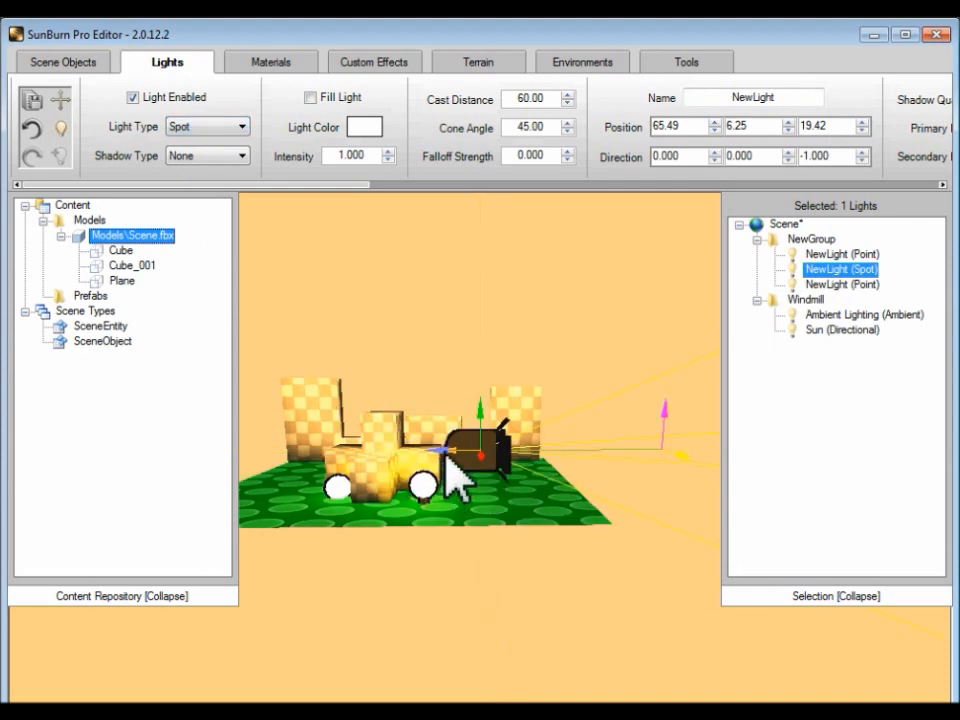
# Step: Move the spot light to about 65.49, 6.25, 36.82 and aim it at the back wall, direction about -0.957, 0, 0.290
pyautogui.moveTo(447, 463); pyautogui.dragTo(268, 471)
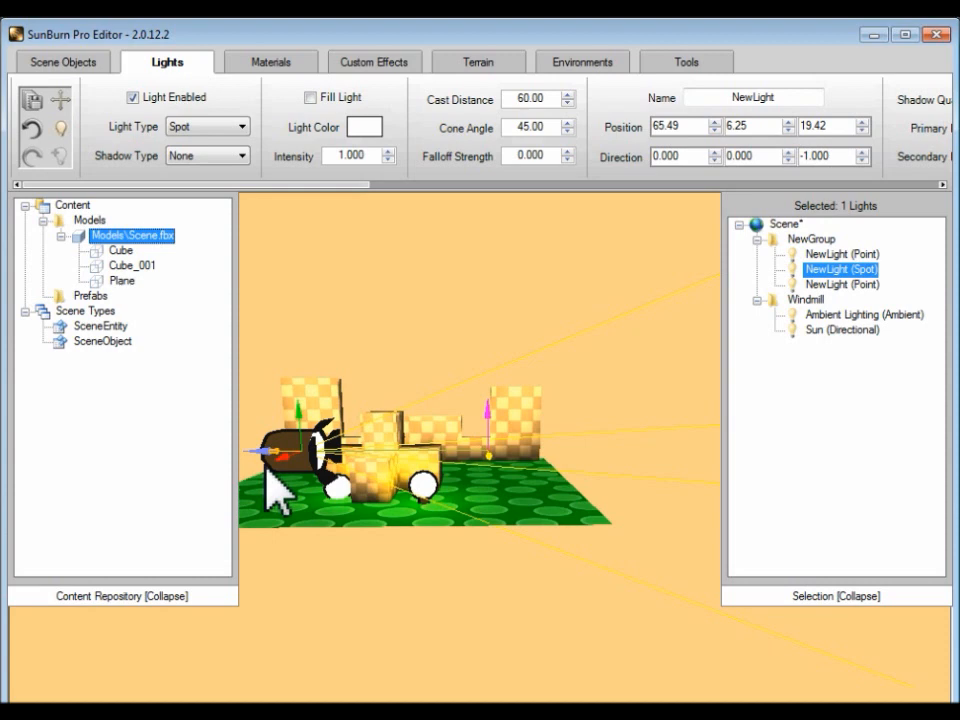
pyautogui.moveTo(267, 470); pyautogui.dragTo(229, 471)
pyautogui.moveTo(450, 459); pyautogui.dragTo(328, 368)
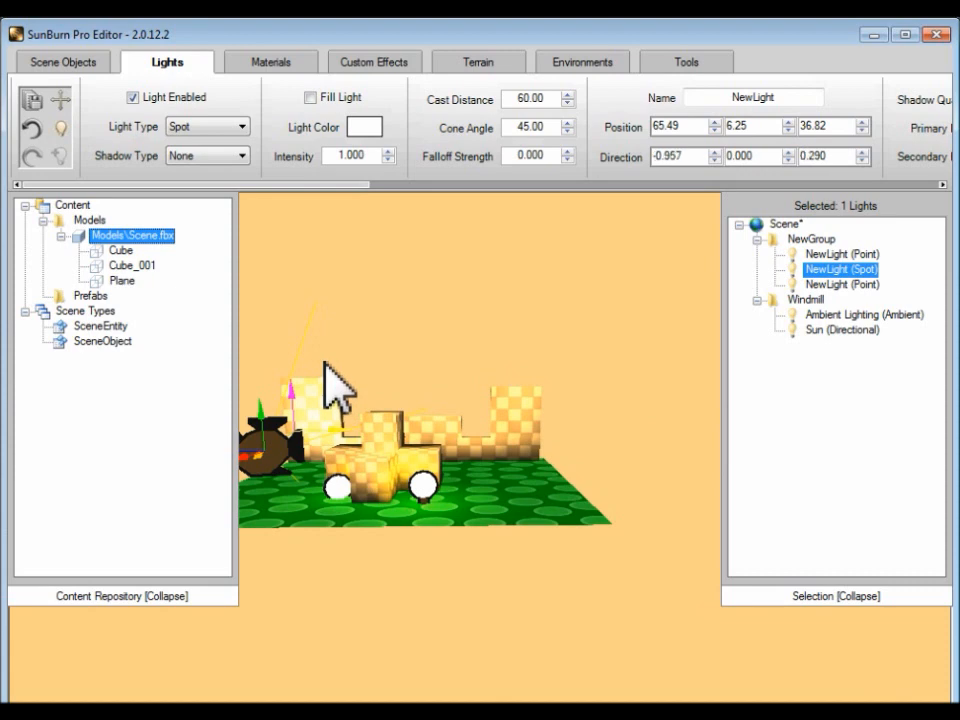
# Step: Try a green color with RGB values 30, 250, 6 on the spot light
pyautogui.click(364, 129)
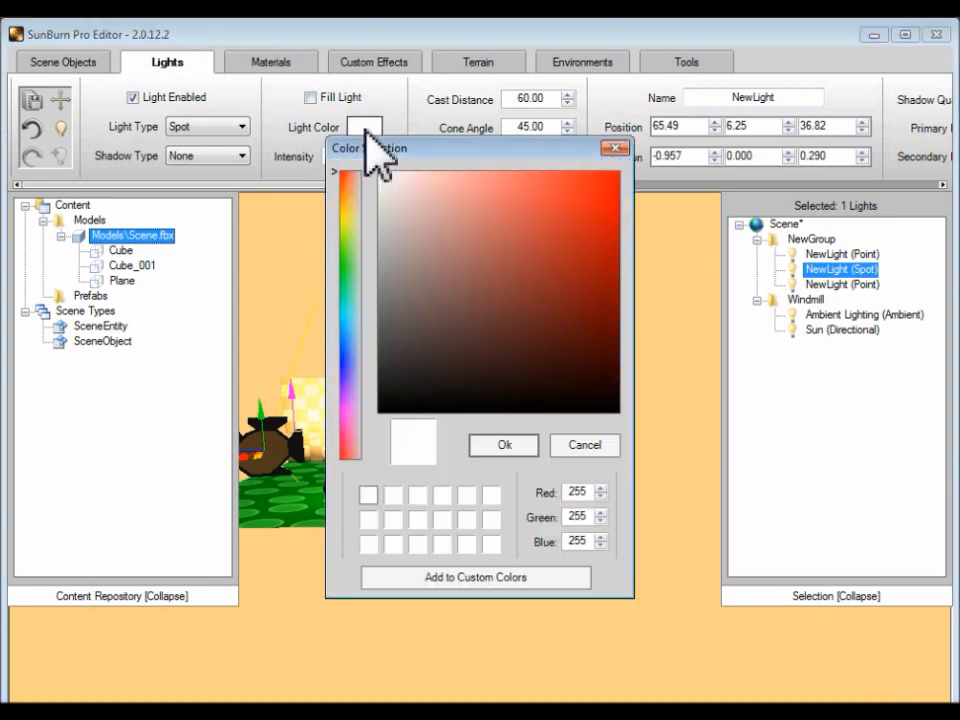
pyautogui.click(348, 263)
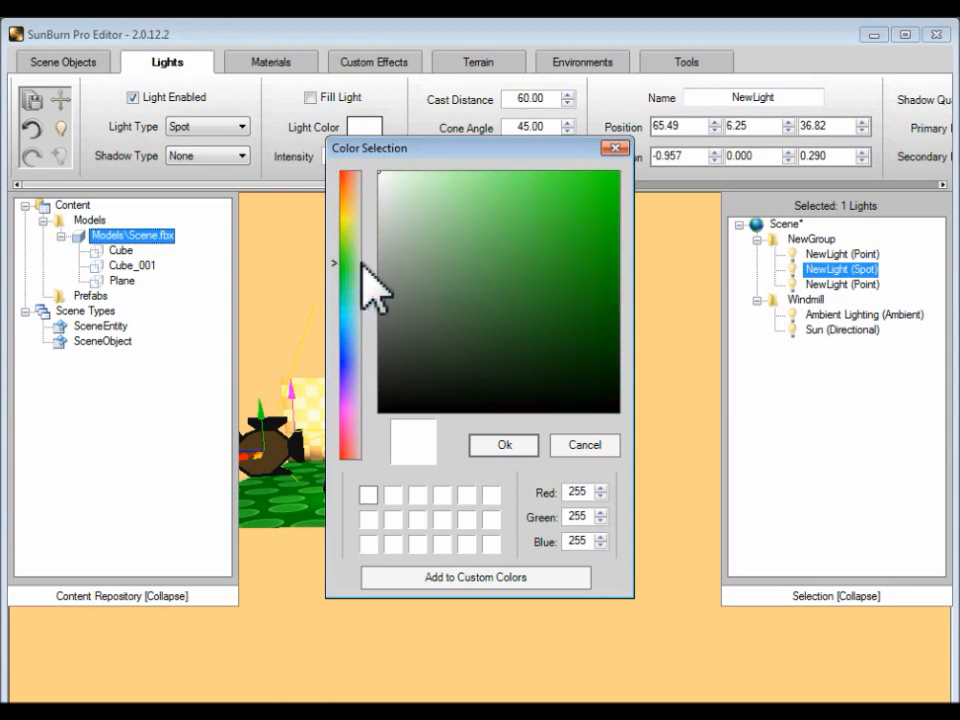
pyautogui.click(614, 177)
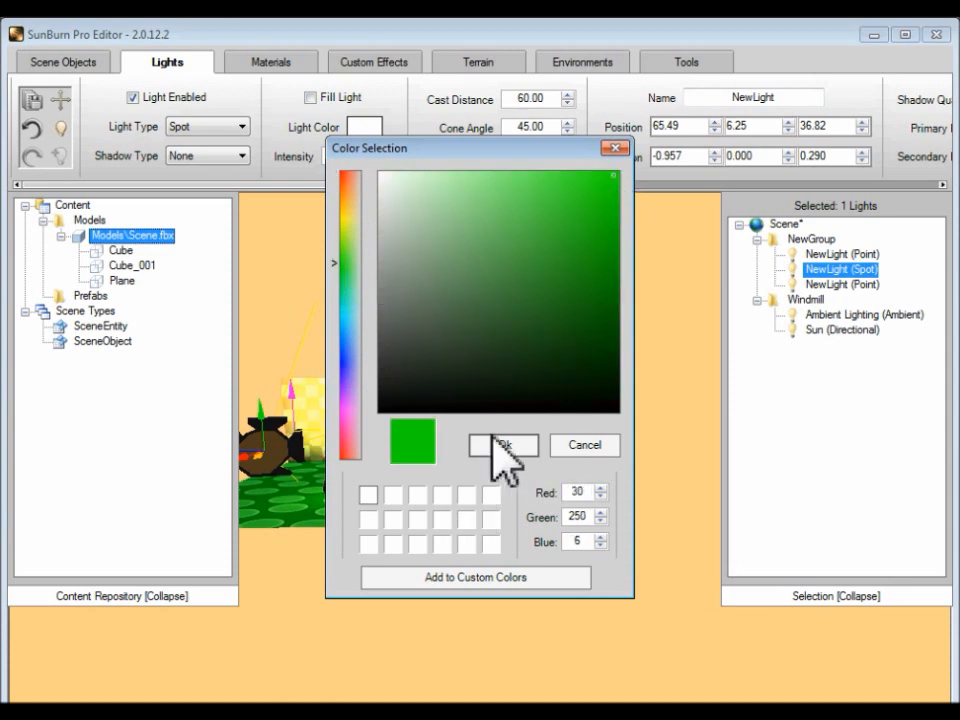
pyautogui.click(500, 445)
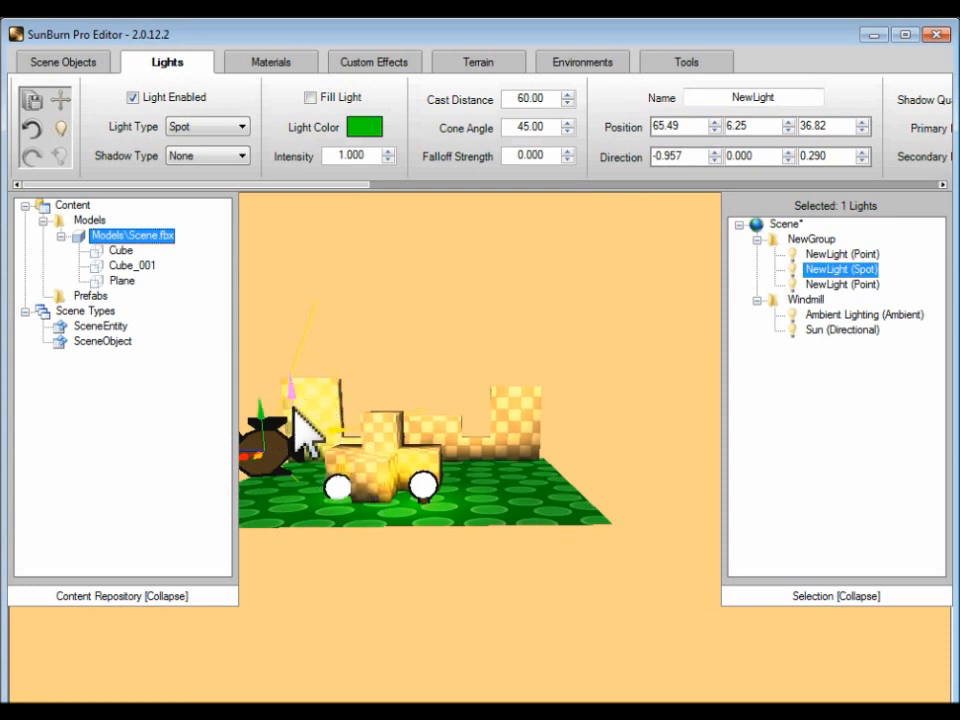
# Step: Shift the spot light to about 61.53, 6.25, 36.82 and change its color to pink with RGB values 249, 5, 149
pyautogui.moveTo(292, 383); pyautogui.dragTo(272, 428)
pyautogui.click(370, 127)
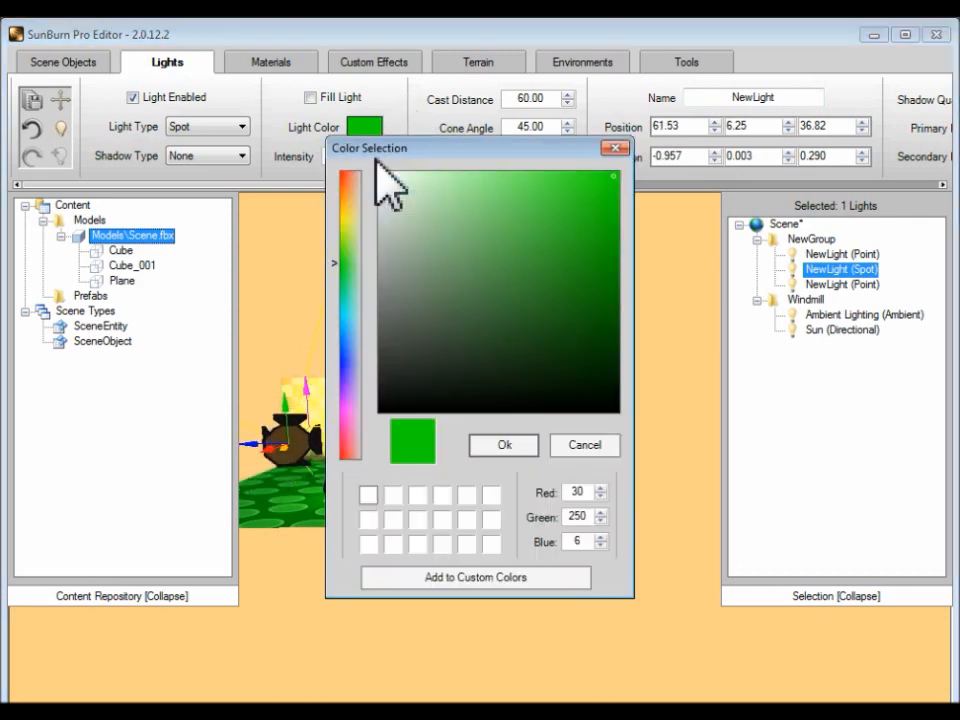
pyautogui.click(347, 432)
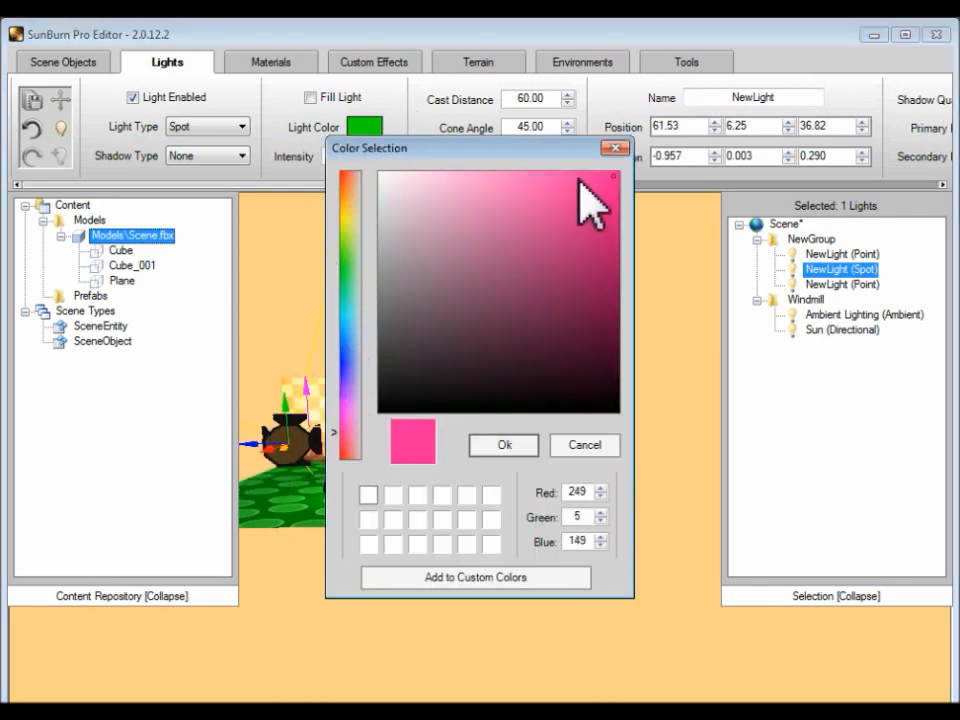
pyautogui.click(499, 447)
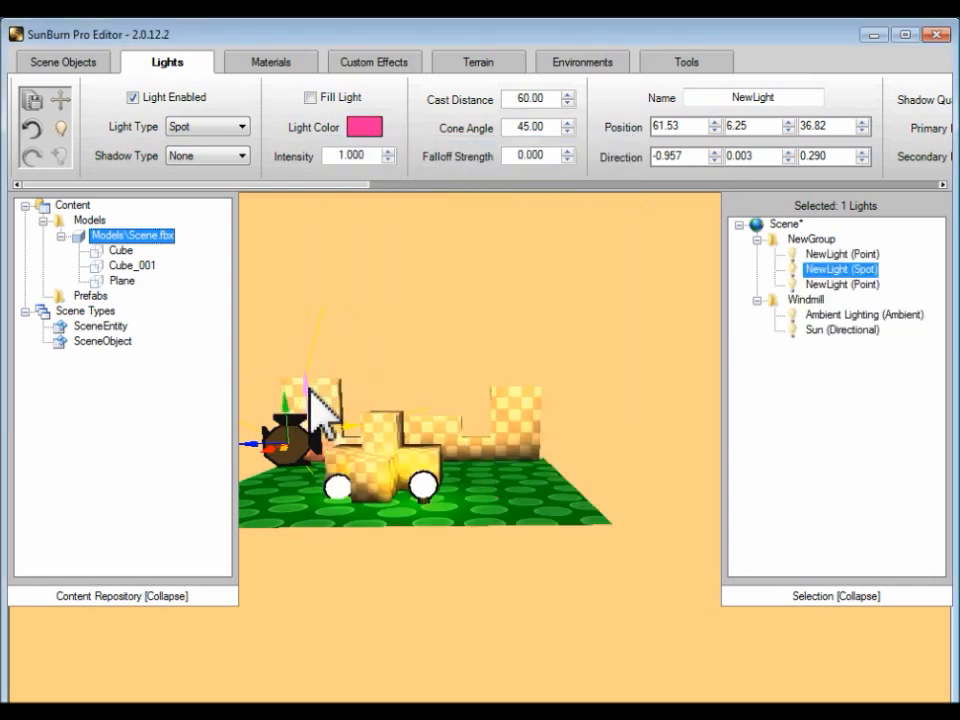
# Step: Tilt the pink spot light to a direction of about -0.953, 0.090, 0.289 and place it at about 61.77, 6.25, 36.82
pyautogui.moveTo(310, 385); pyautogui.dragTo(396, 536)
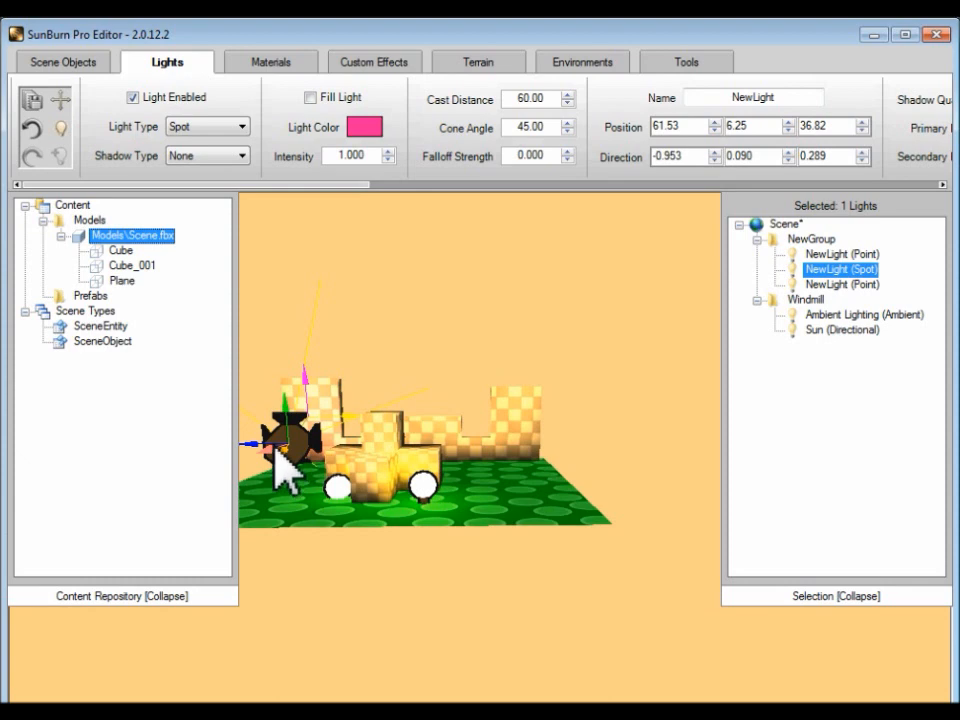
pyautogui.moveTo(245, 444)
pyautogui.mouseDown()
pyautogui.moveTo(231, 446)
pyautogui.moveTo(248, 456)
pyautogui.mouseUp()
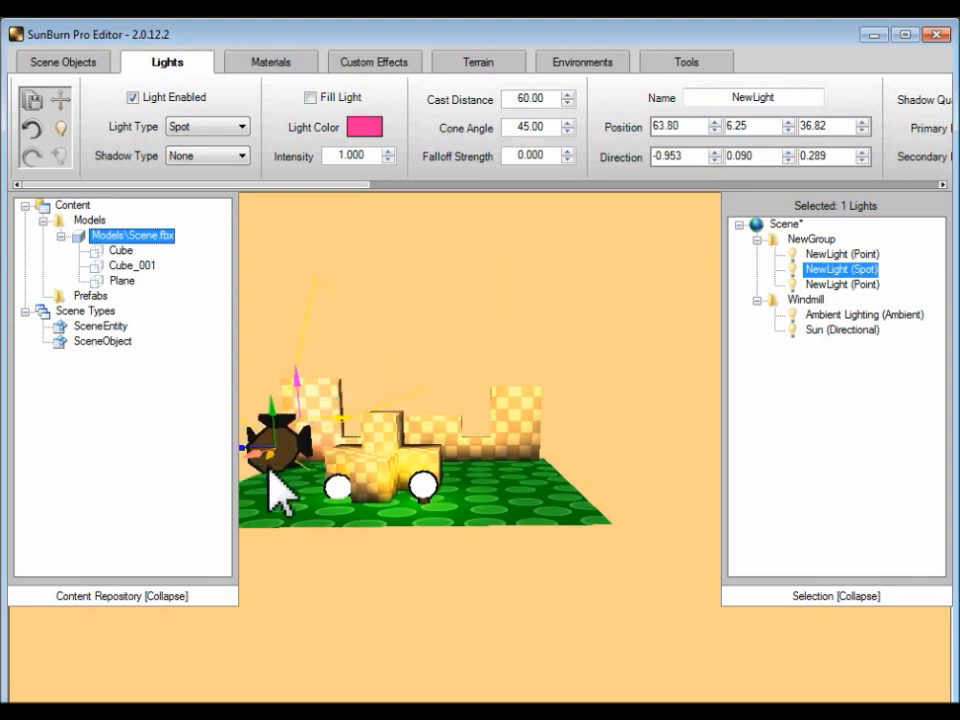
pyautogui.moveTo(279, 450); pyautogui.dragTo(272, 452)
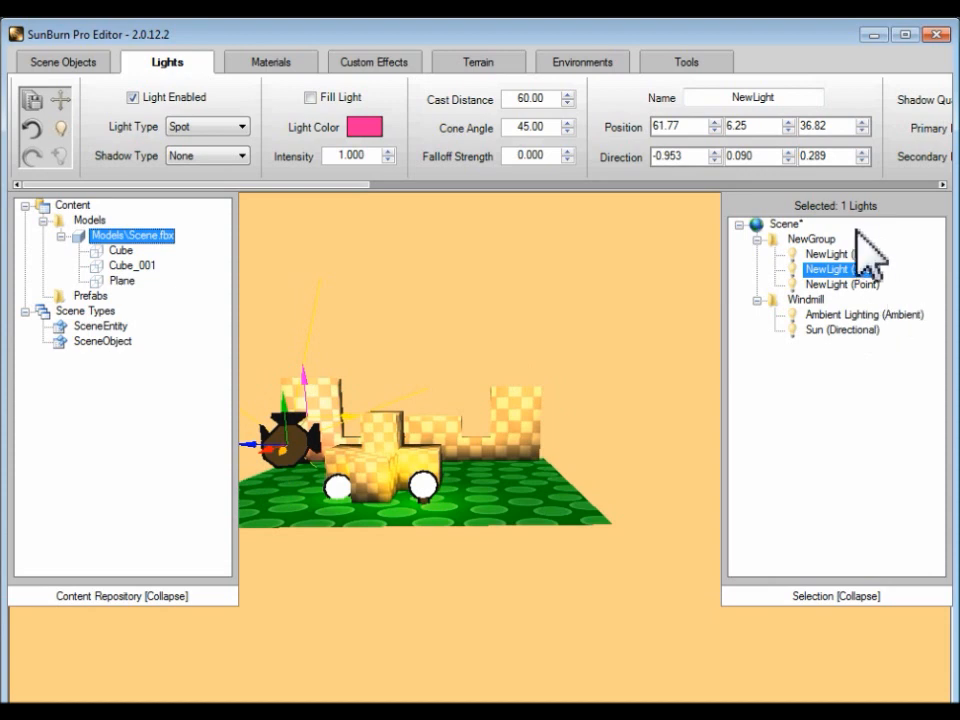
# Step: Add a second spot light to NewGroup
pyautogui.rightClick(815, 241)
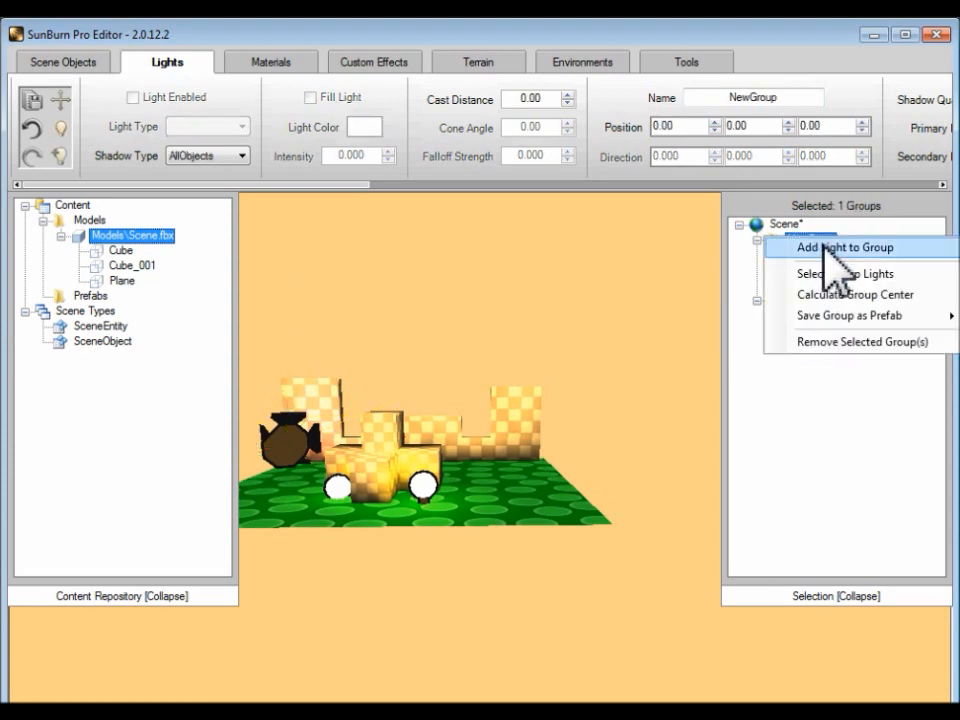
pyautogui.click(823, 247)
pyautogui.click(222, 130)
pyautogui.click(212, 180)
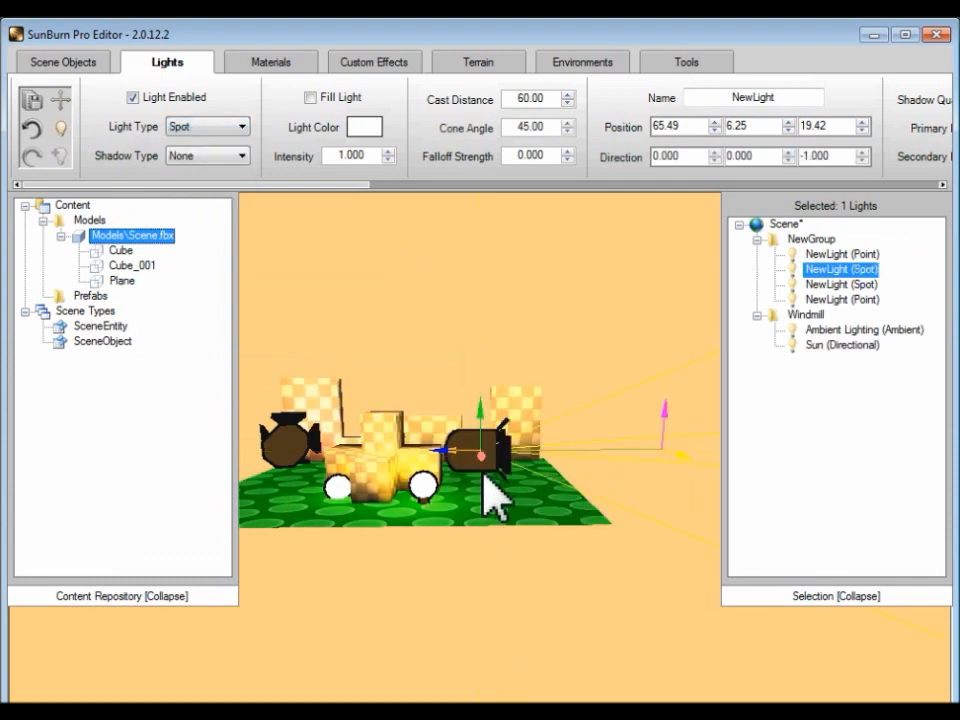
# Step: Move the second spot light to about 65.49, 6.25, 14.40 and aim it at the back wall, direction about -0.999, 0, 0.039
pyautogui.moveTo(452, 456); pyautogui.dragTo(576, 455)
pyautogui.moveTo(661, 530); pyautogui.dragTo(662, 533, button='right')
pyautogui.moveTo(712, 448); pyautogui.dragTo(514, 407)
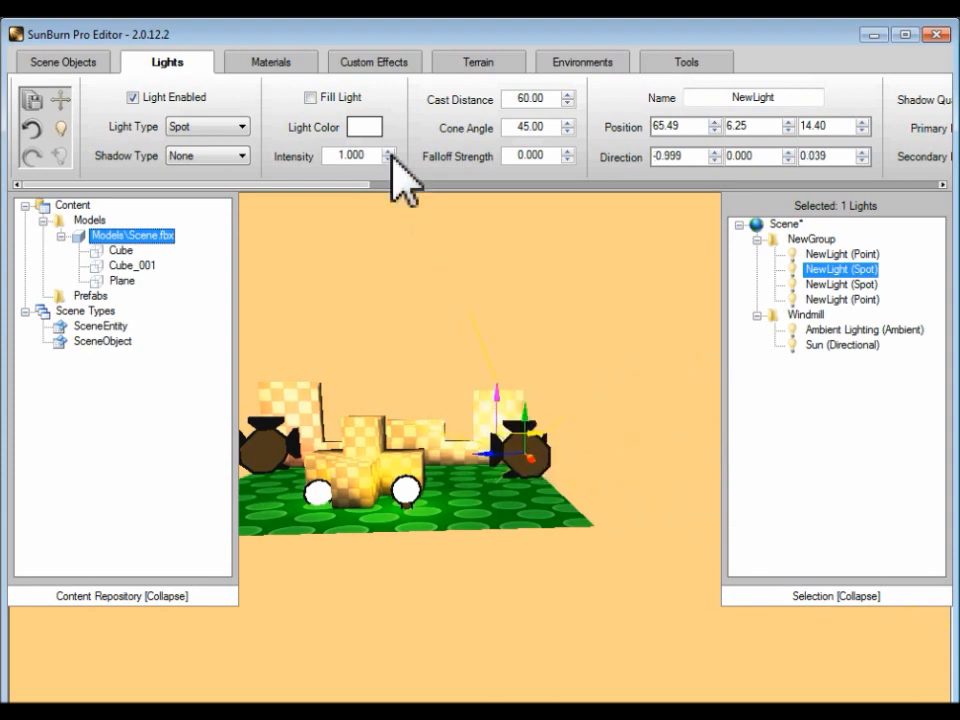
# Step: Color the second spot light red with RGB values 243, 10, 10 and adjust it to position 63.40, 6.25, 14.40, direction about -0.998, -0.046, 0.039
pyautogui.click(373, 128)
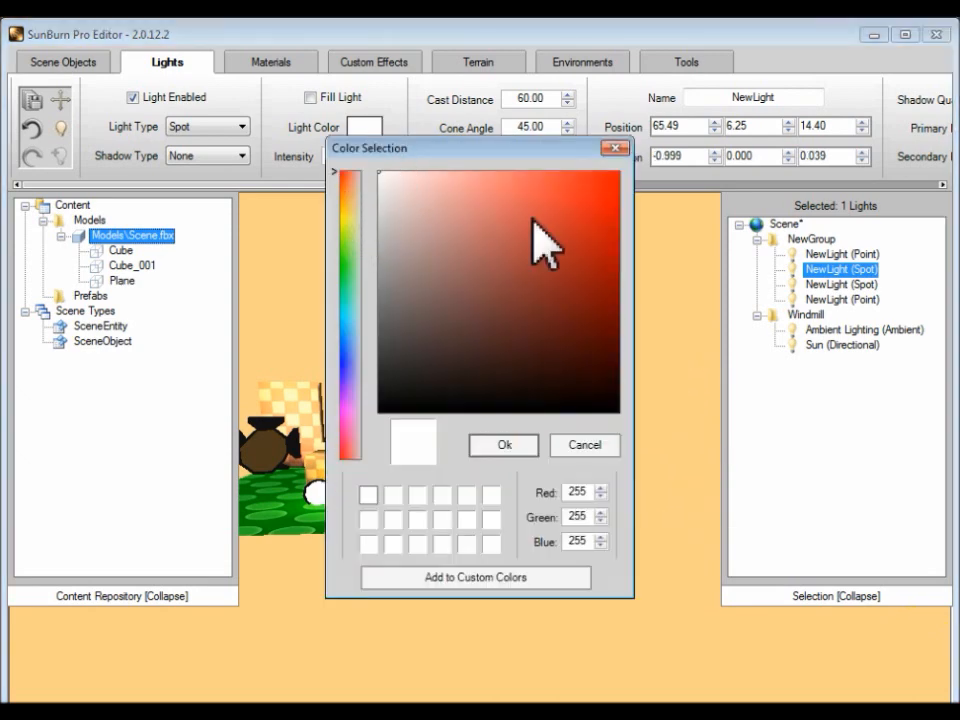
pyautogui.click(609, 182)
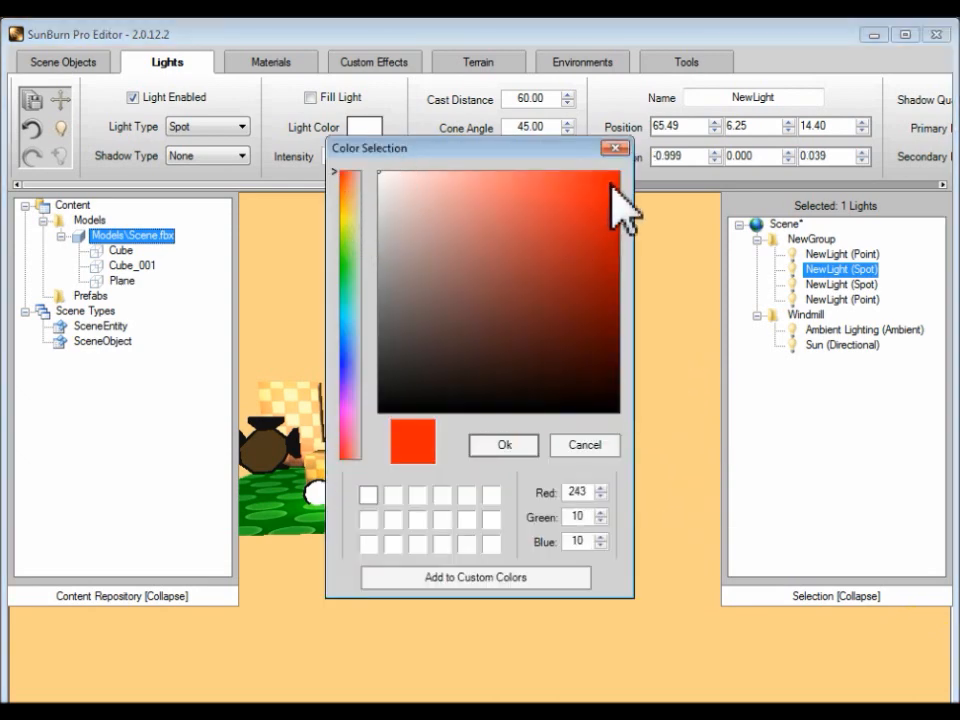
pyautogui.click(503, 447)
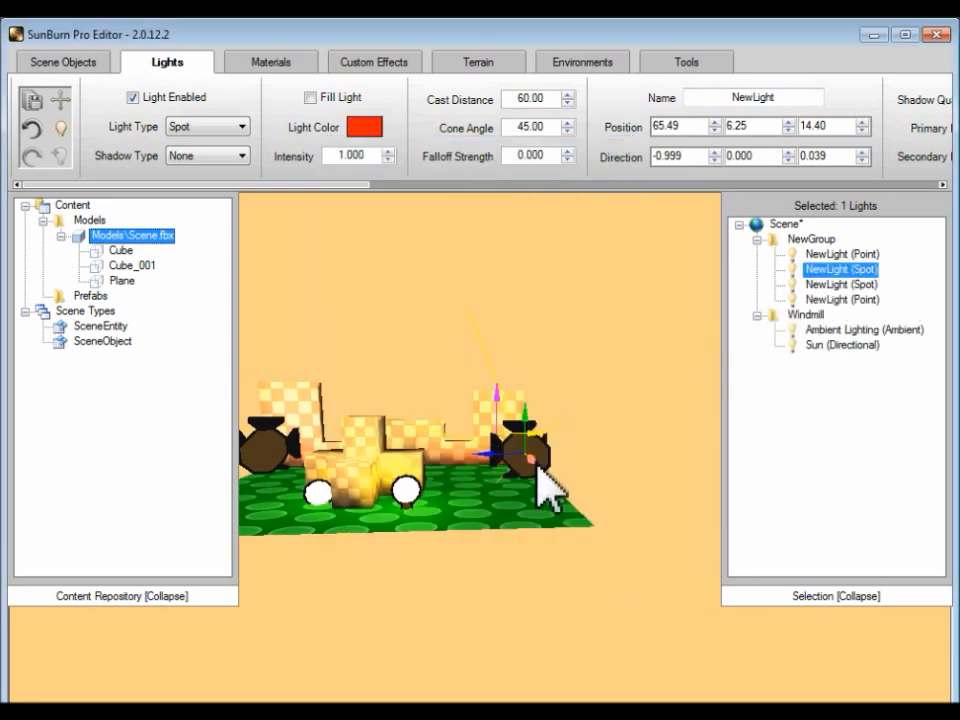
pyautogui.moveTo(531, 461); pyautogui.dragTo(498, 404)
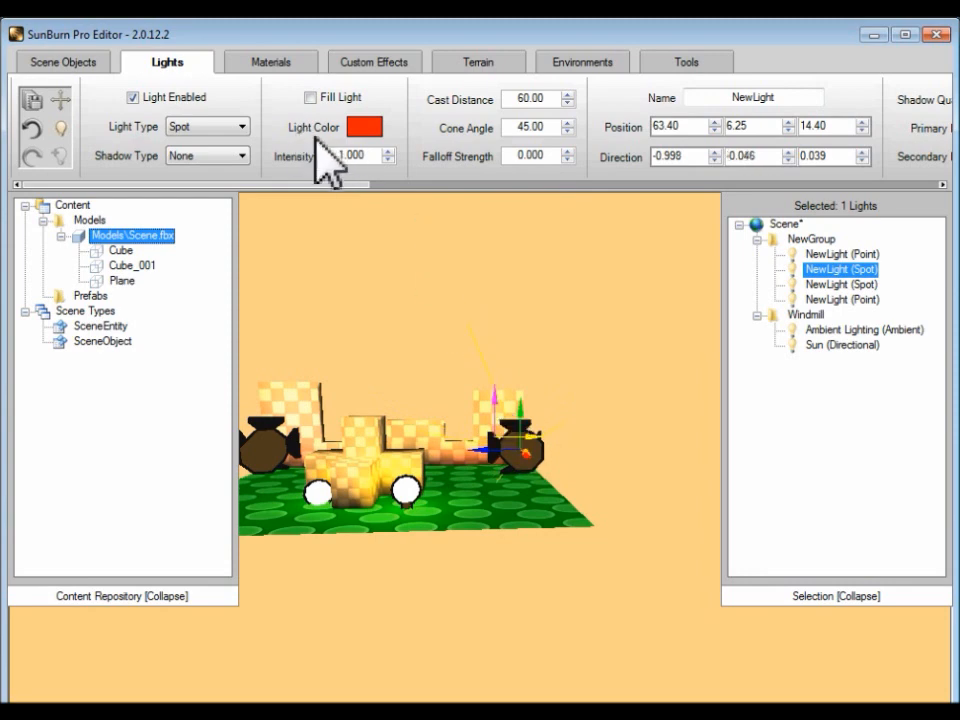
# Step: Set the red spot light's intensity to 10
pyautogui.moveTo(338, 156); pyautogui.dragTo(462, 152)
pyautogui.write('10')
pyautogui.press('Return')
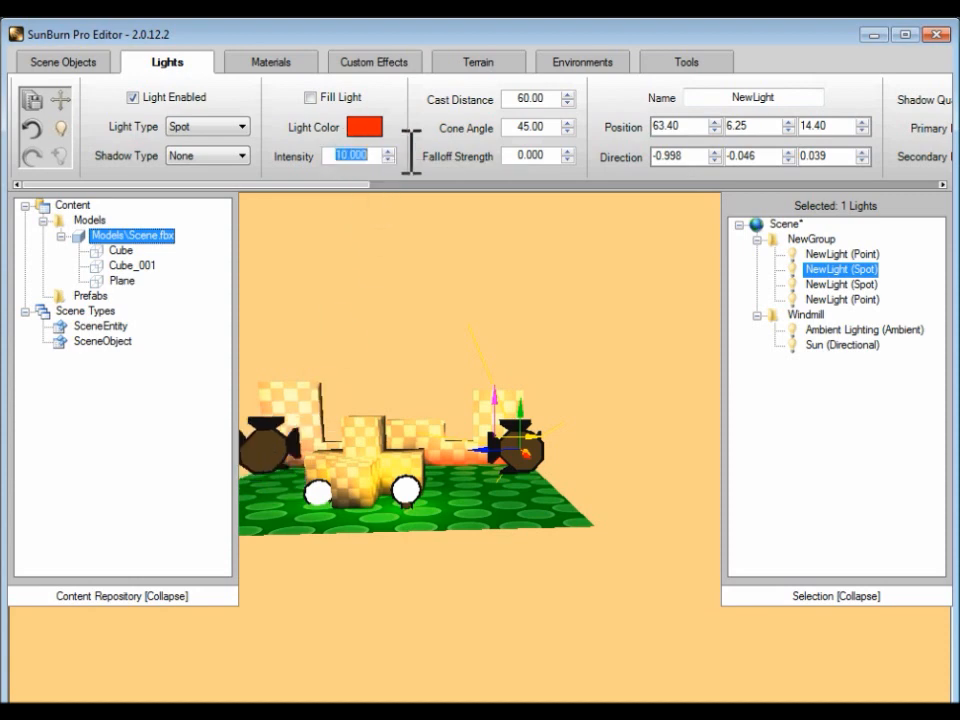
# Step: Select the pink spot light in NewGroup and set its intensity to 10
pyautogui.click(846, 255)
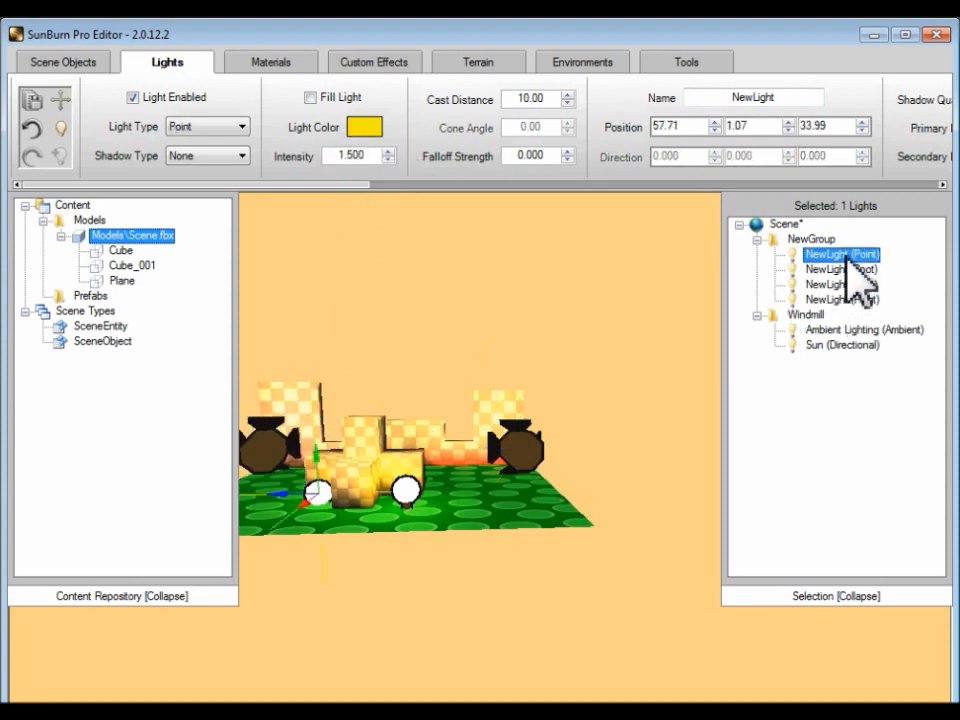
pyautogui.click(848, 285)
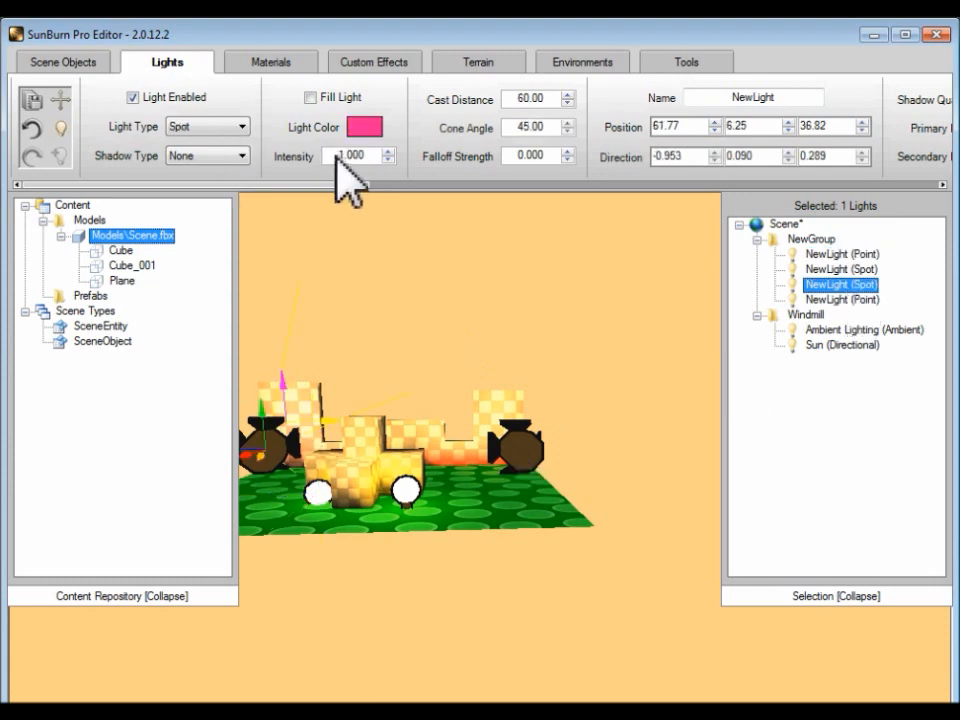
pyautogui.moveTo(381, 155); pyautogui.dragTo(313, 155)
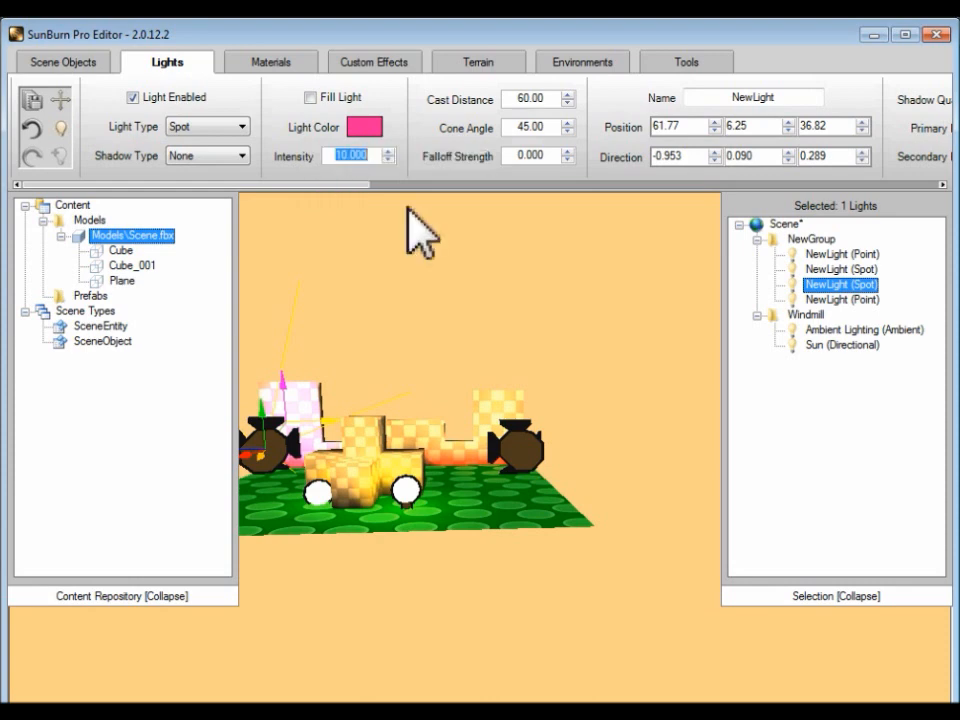
# Step: Add another light to NewGroup and change its type to Directional
pyautogui.rightClick(810, 240)
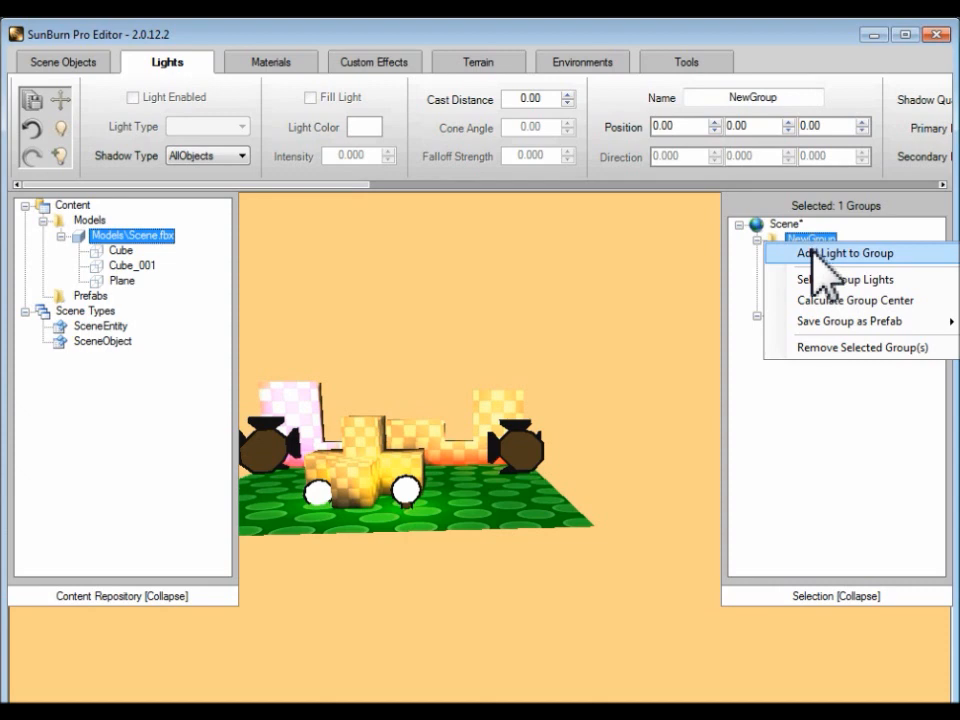
pyautogui.click(812, 253)
pyautogui.click(225, 126)
pyautogui.click(224, 156)
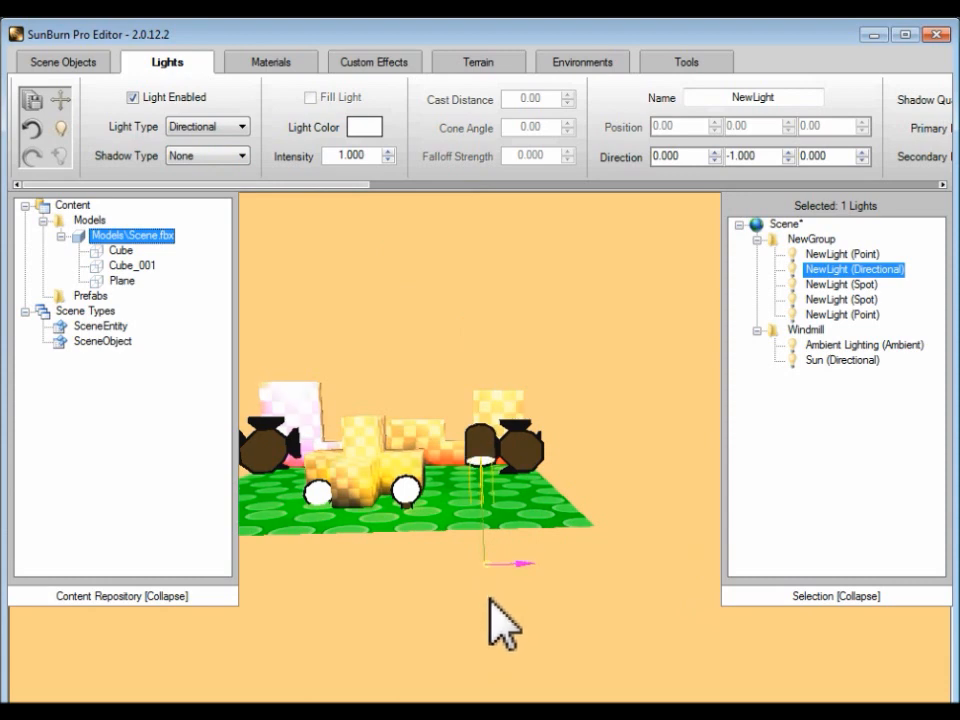
# Step: Tilt the new directional light in NewGroup to a direction of about 0.702, -0.712, 0.000
pyautogui.moveTo(495, 570); pyautogui.dragTo(478, 551)
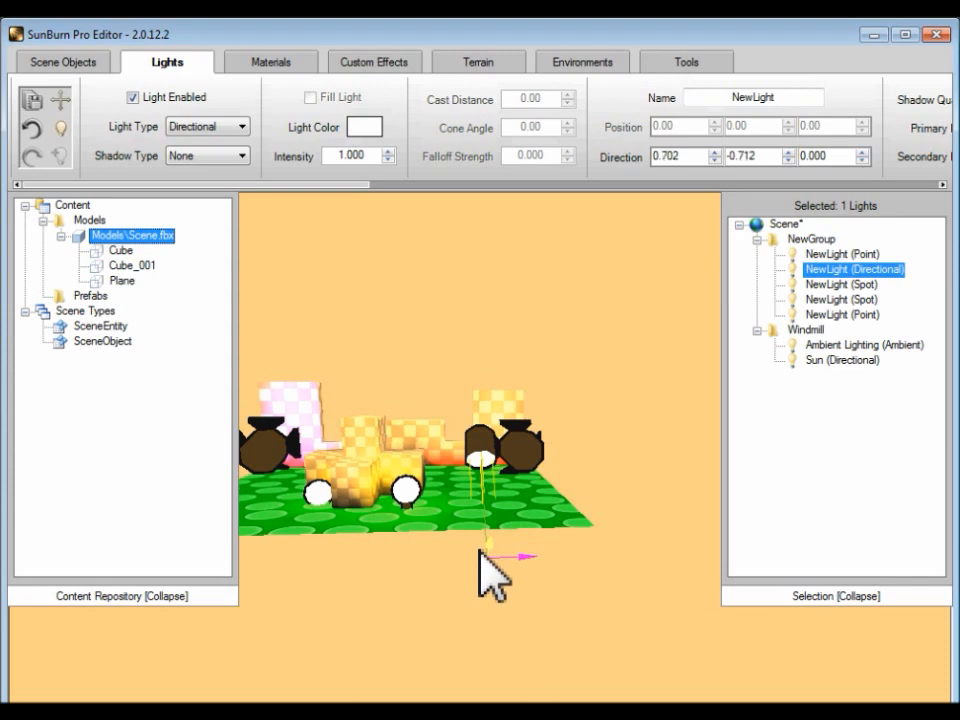
# Step: Enable Light Mapped for the Sun and Ambient Lighting lights in the Windmill group
pyautogui.click(860, 360)
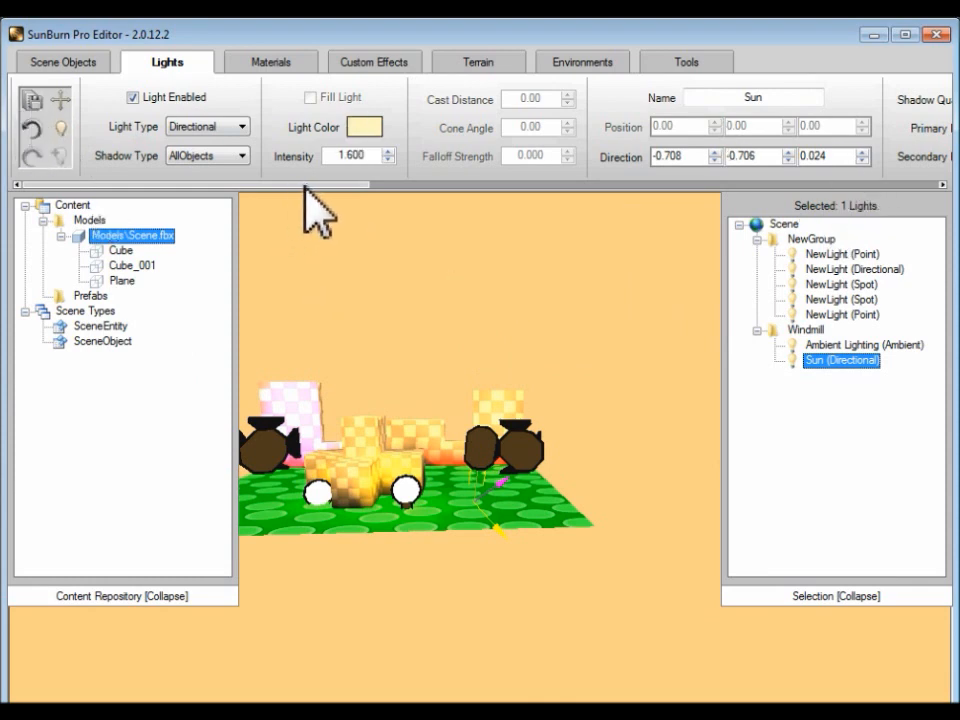
pyautogui.click(911, 185)
pyautogui.click(911, 185)
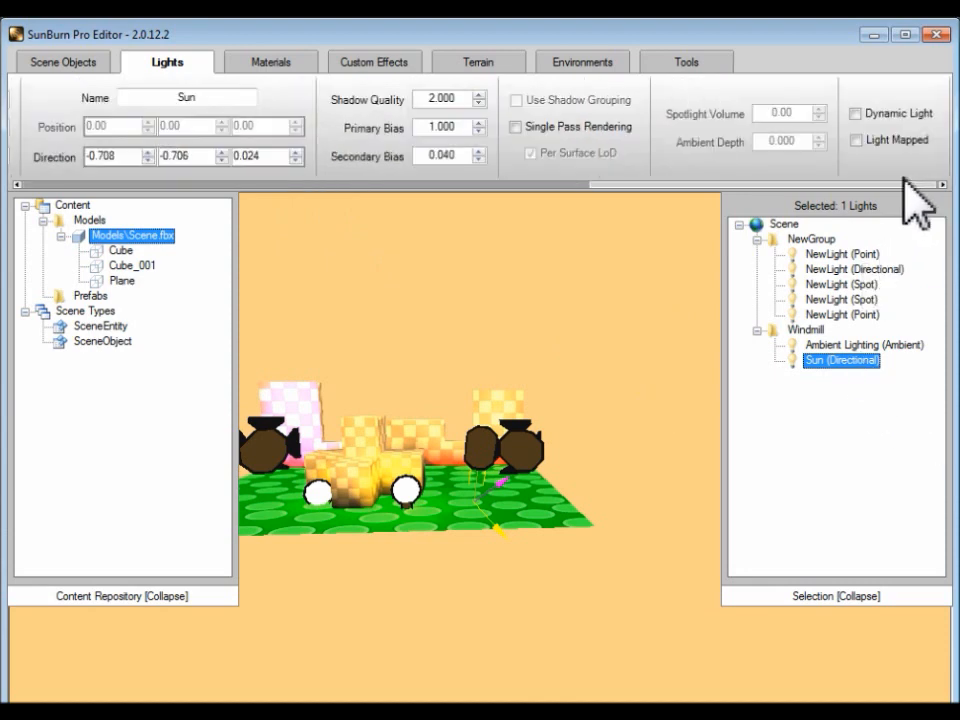
pyautogui.click(857, 140)
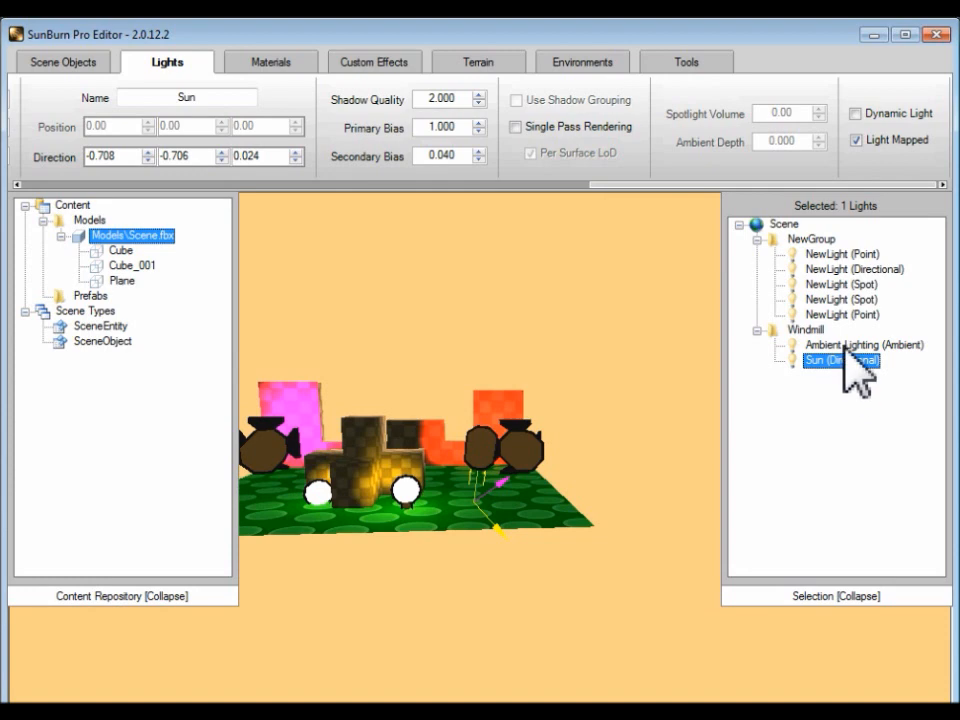
pyautogui.click(850, 344)
pyautogui.click(856, 140)
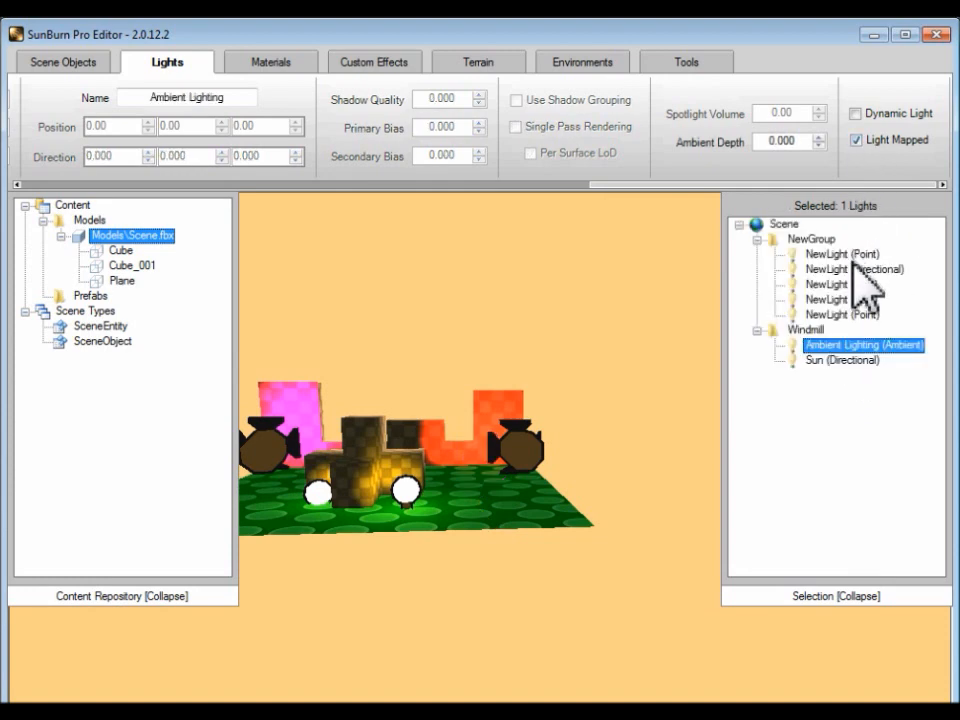
# Step: Enable Light Mapped for all five lights in NewGroup: both point lights, both spot lights and the directional light
pyautogui.click(845, 314)
pyautogui.click(856, 140)
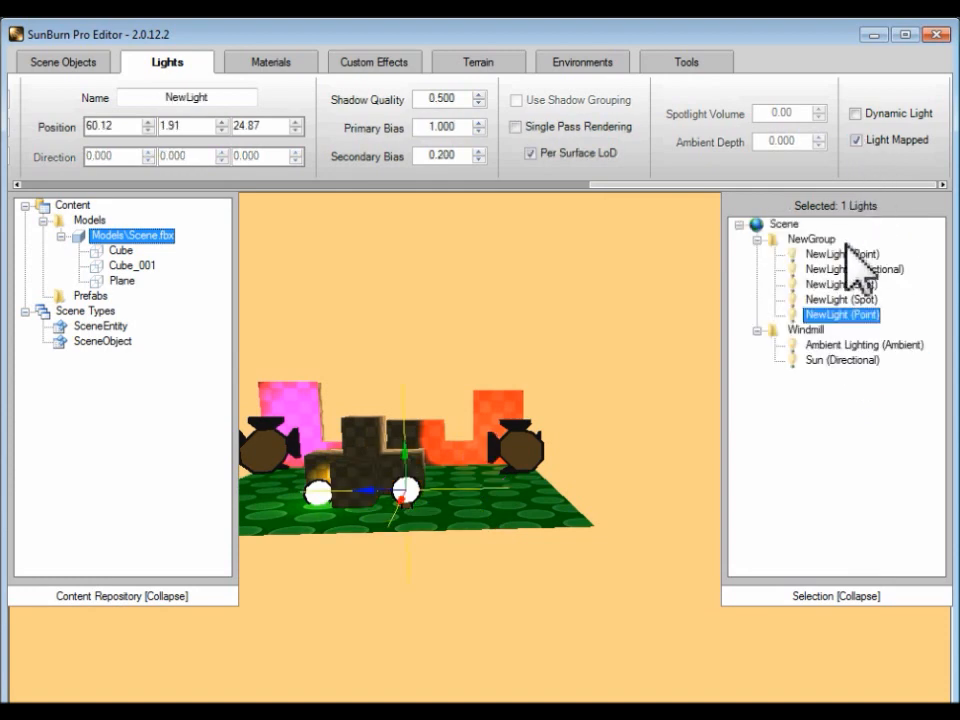
pyautogui.click(845, 299)
pyautogui.click(856, 140)
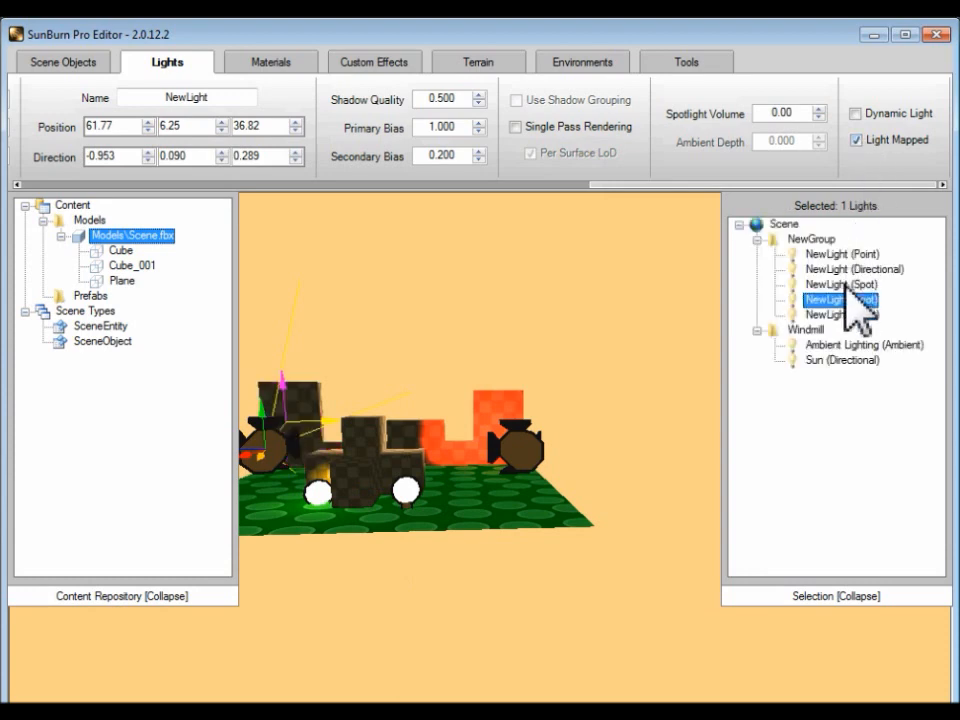
pyautogui.click(845, 284)
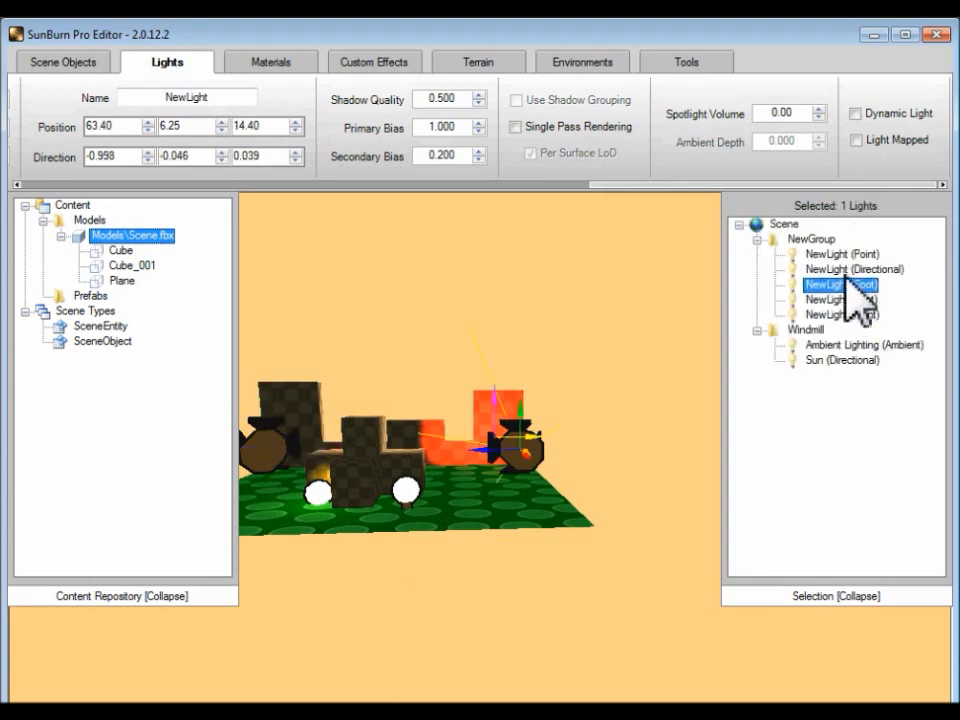
pyautogui.click(856, 140)
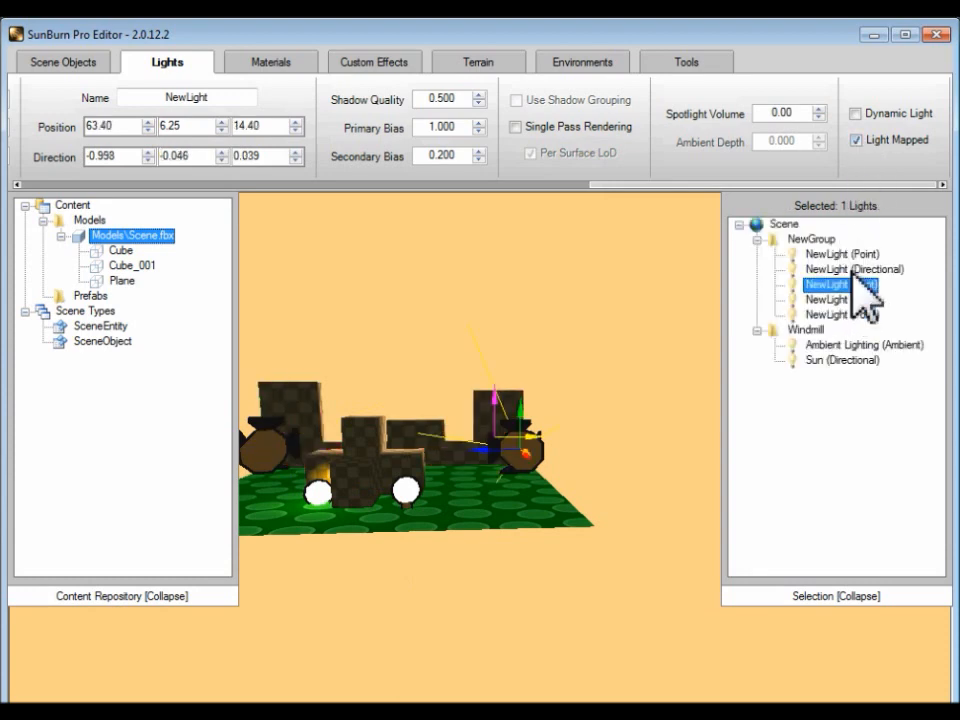
pyautogui.click(845, 269)
pyautogui.click(856, 140)
pyautogui.click(848, 254)
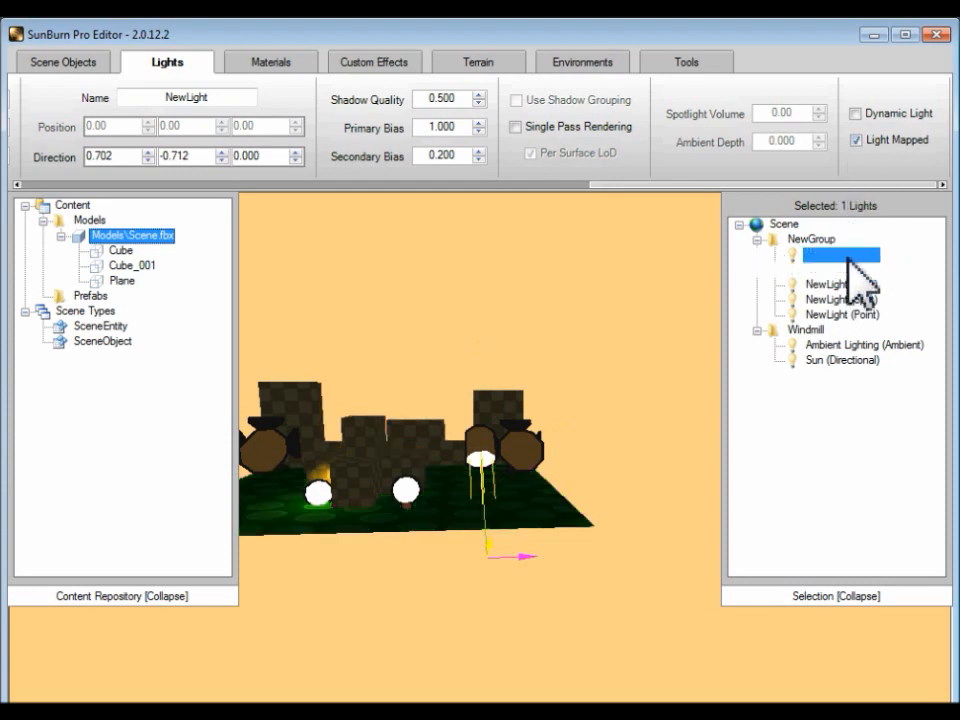
pyautogui.click(856, 140)
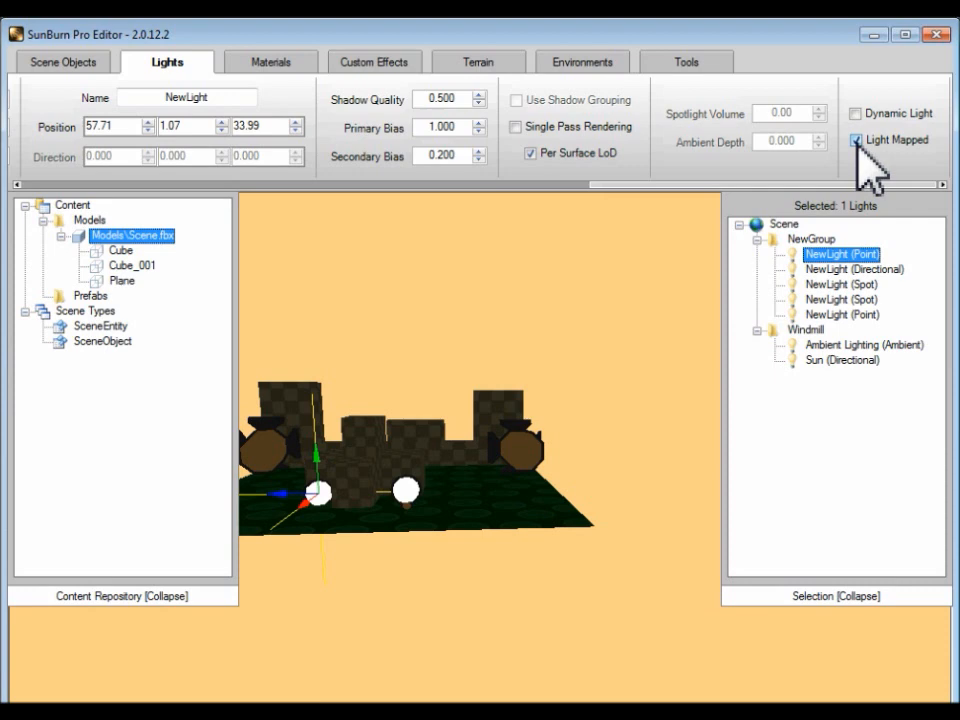
# Step: Enable Light Mapped for the scene objects Cube, Cube_001 and Plane
pyautogui.click(121, 185)
pyautogui.click(122, 186)
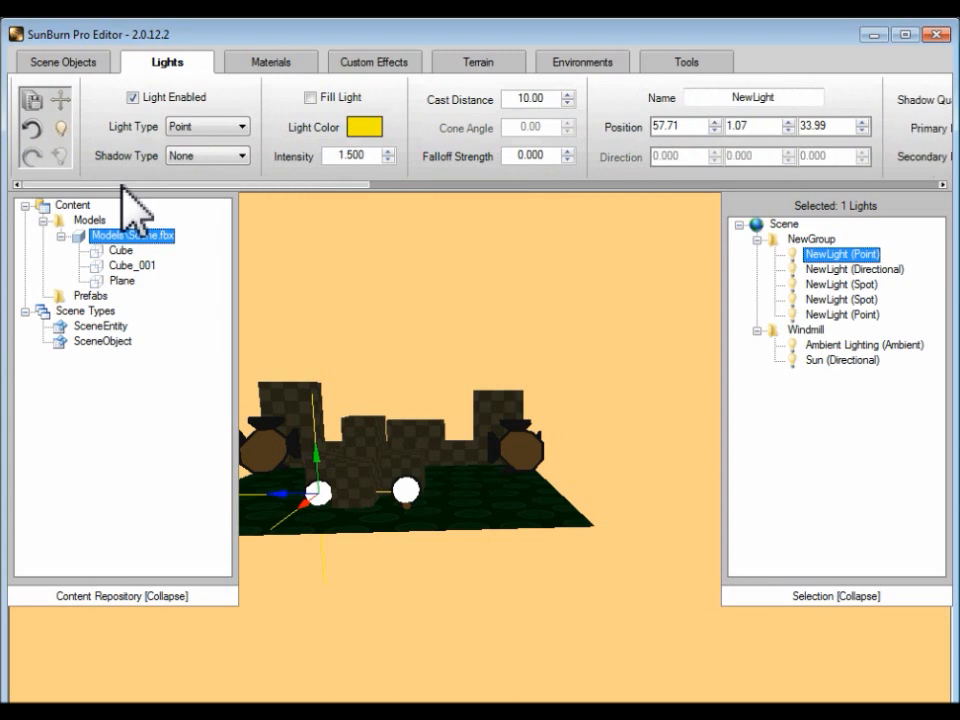
pyautogui.click(62, 128)
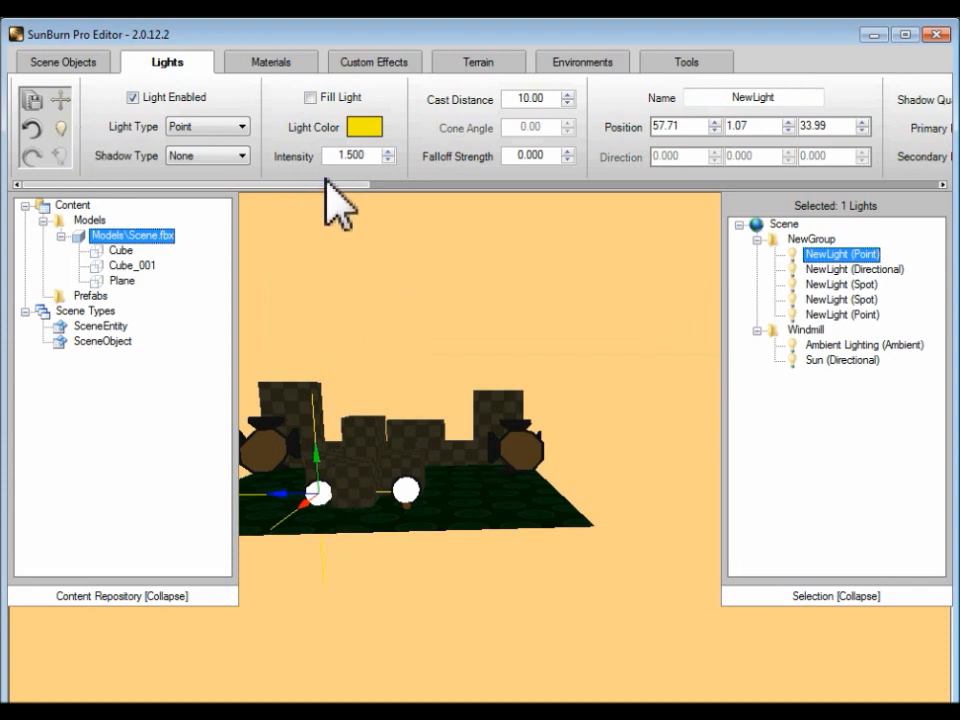
pyautogui.click(85, 63)
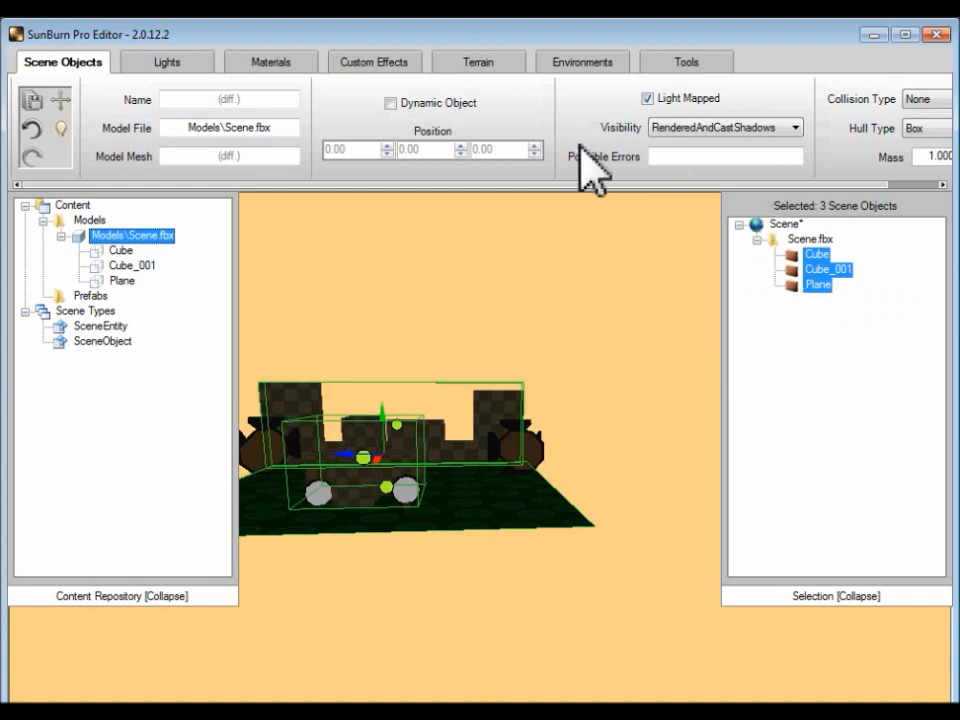
# Step: Save the scene and build its light maps
pyautogui.click(28, 99)
pyautogui.click(63, 129)
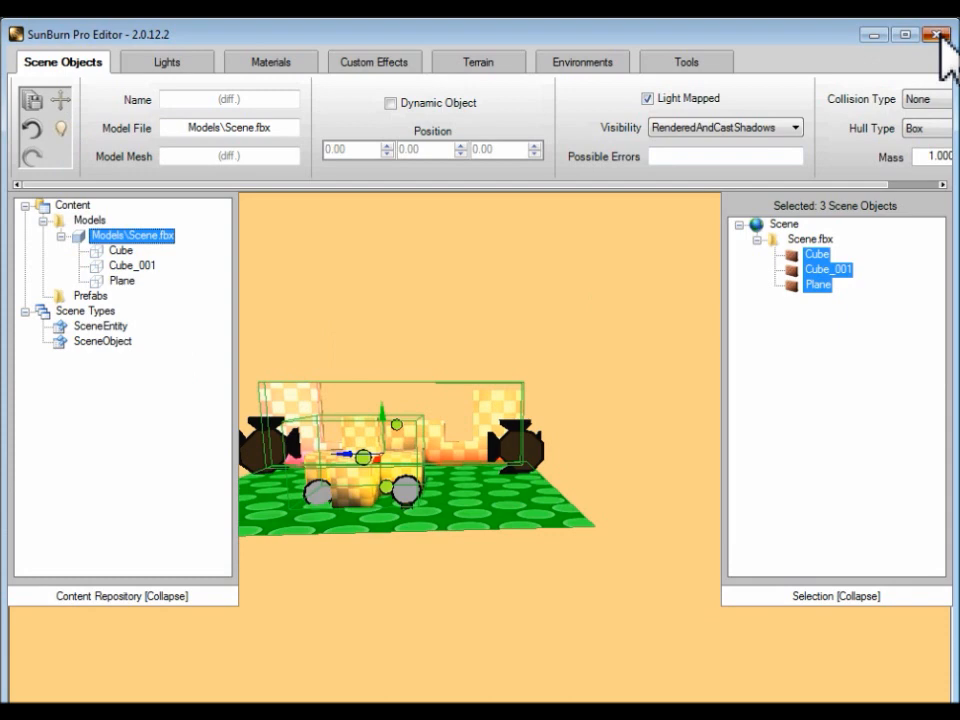
# Step: Close the SunBurn editor and exit the running game to return to Visual Studio
pyautogui.click(936, 36)
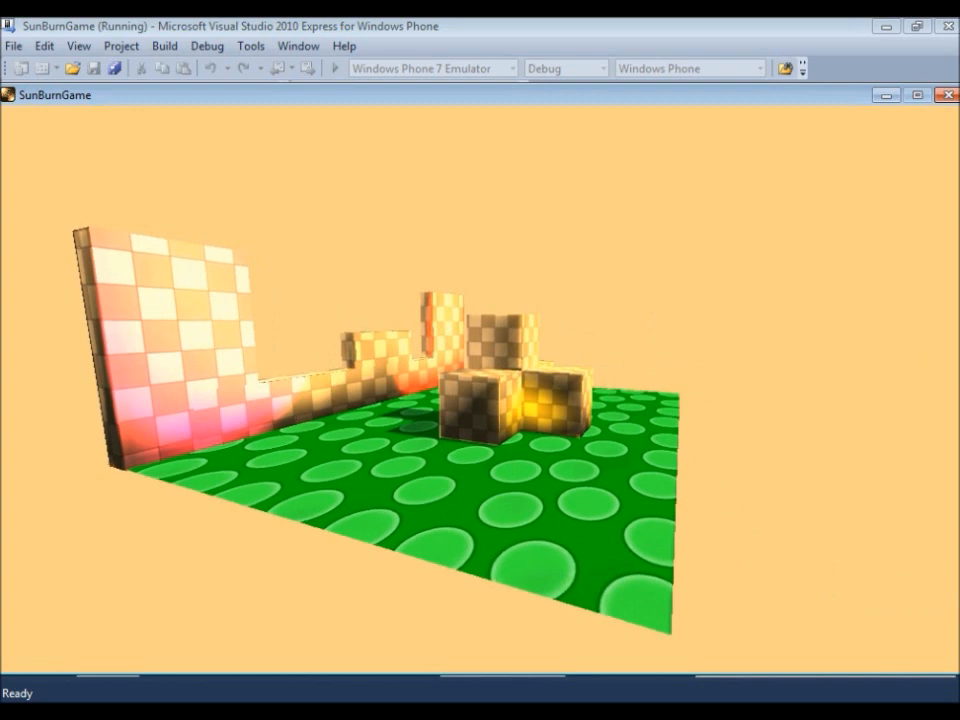
pyautogui.press('Escape')
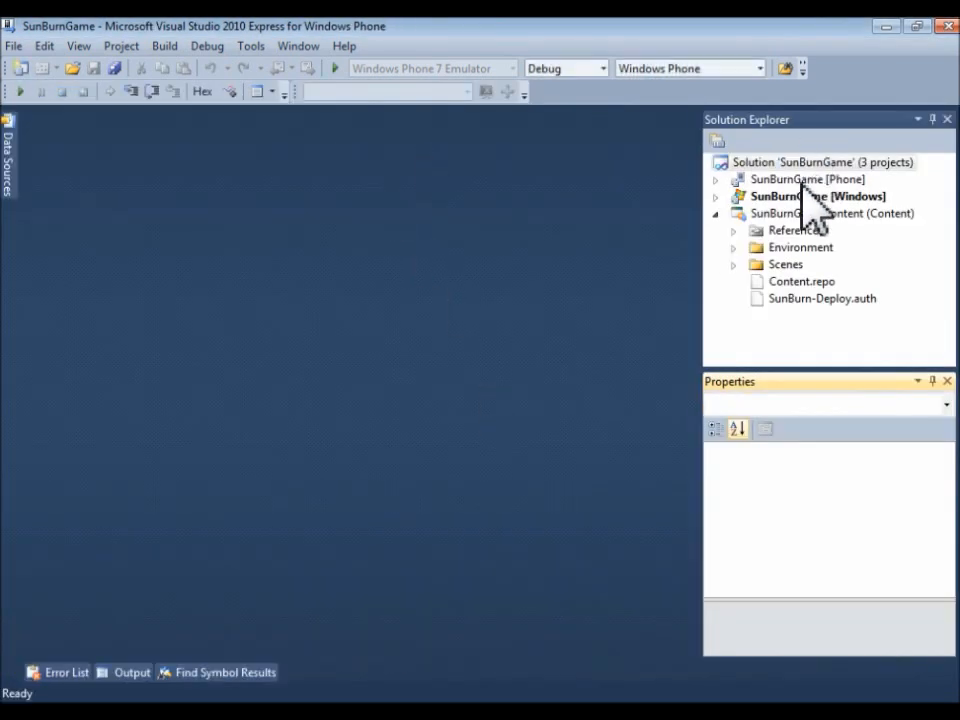
# Step: Set SunBurnGame [Phone] as the startup project and start debugging it in the Windows Phone 7 Emulator
pyautogui.click(800, 180)
pyautogui.rightClick(800, 180)
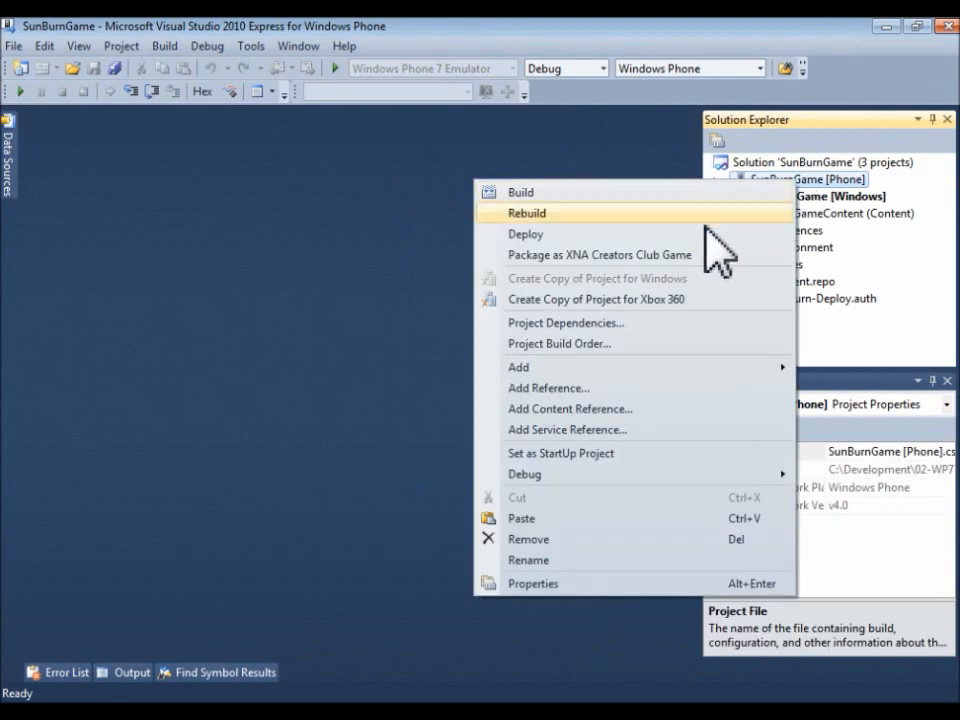
pyautogui.click(631, 453)
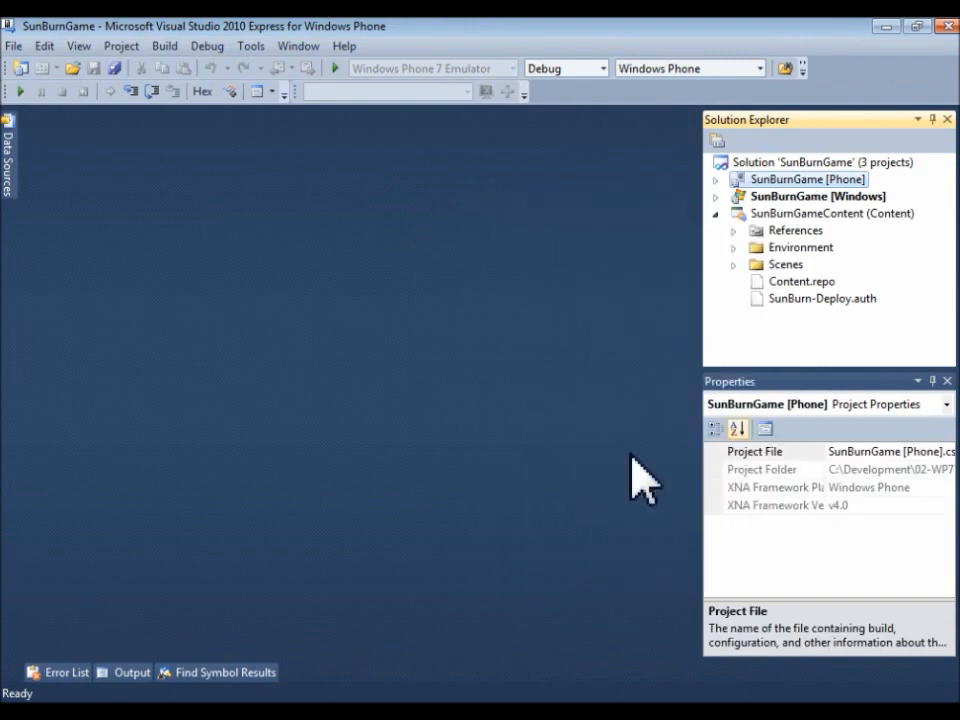
pyautogui.click(337, 69)
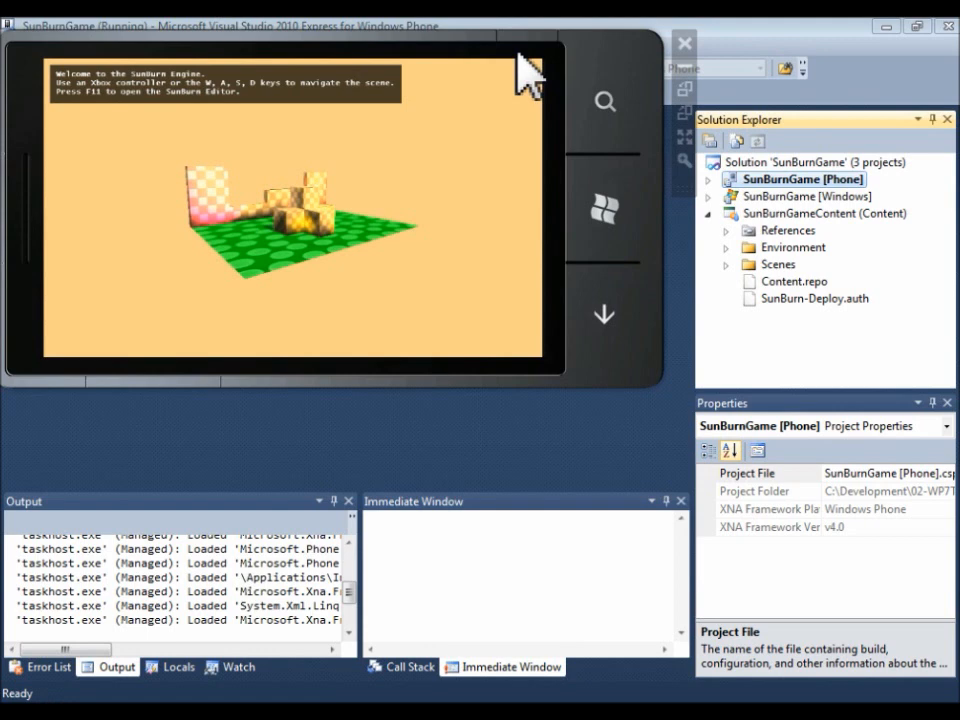
# Step: Move the camera around the scene in the phone emulator to examine the light-mapped cubes, wall and ground from several sides
pyautogui.click(508, 74)
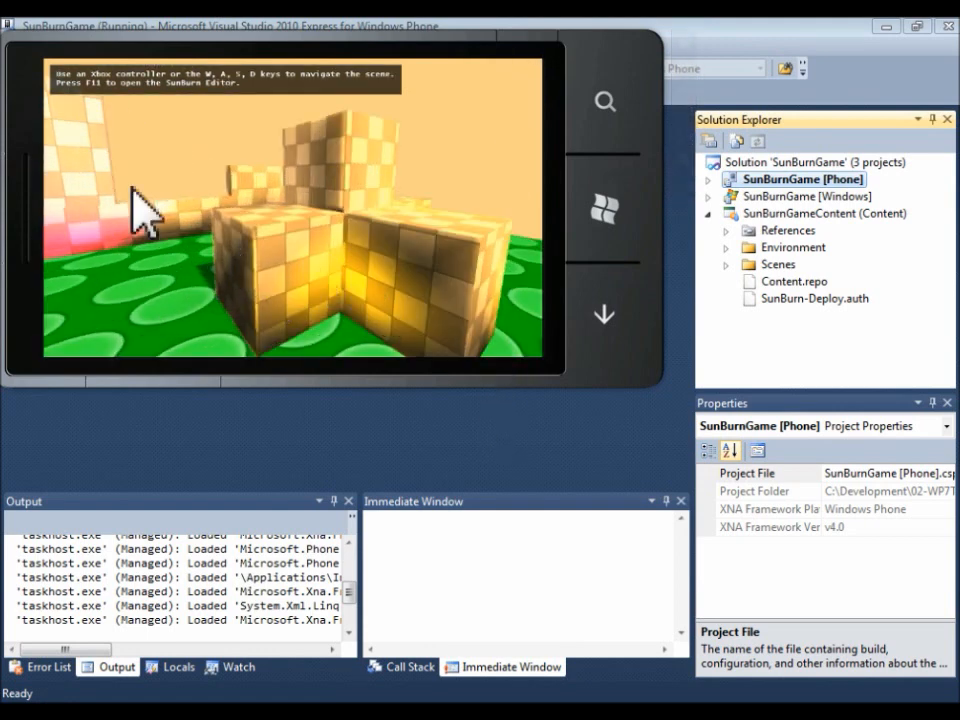
pyautogui.click(476, 317)
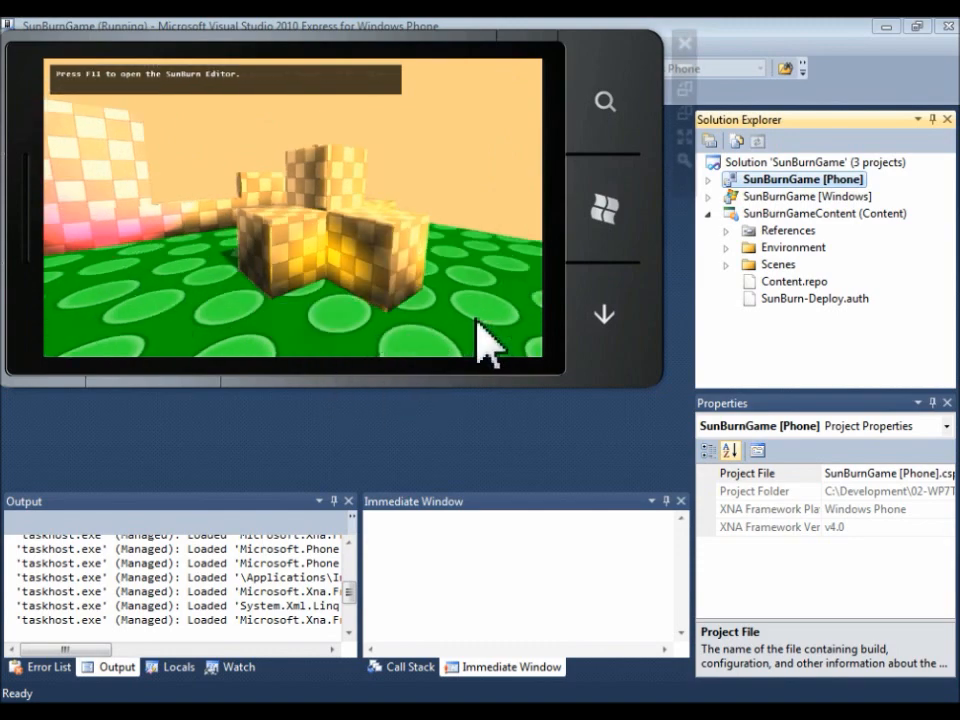
pyautogui.moveTo(272, 231); pyautogui.dragTo(313, 236)
pyautogui.moveTo(523, 81); pyautogui.dragTo(472, 118)
pyautogui.moveTo(278, 227); pyautogui.dragTo(246, 257)
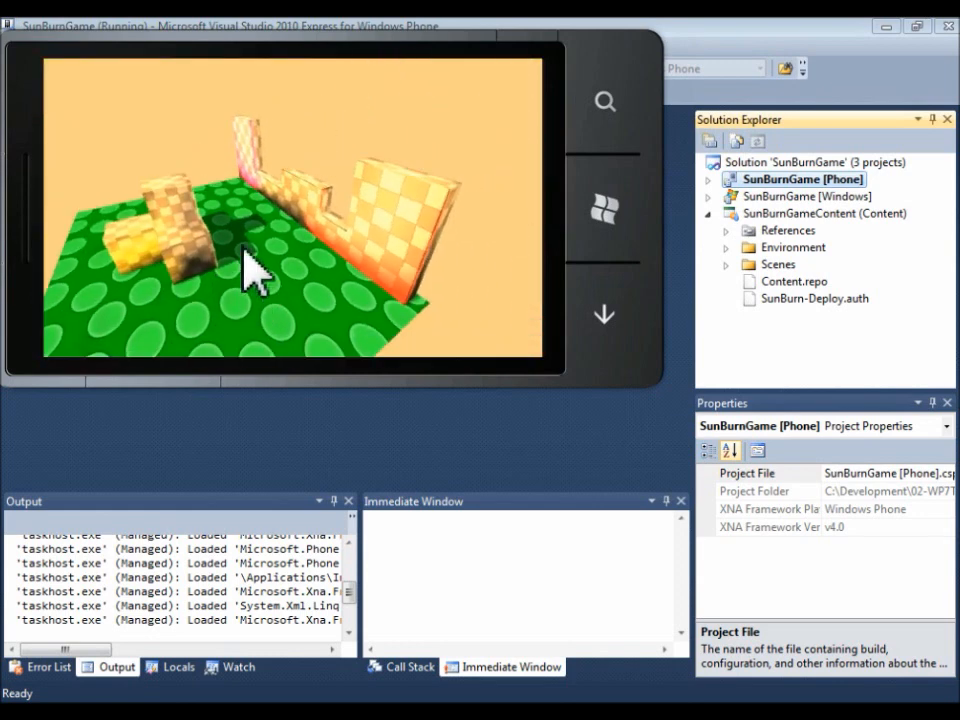